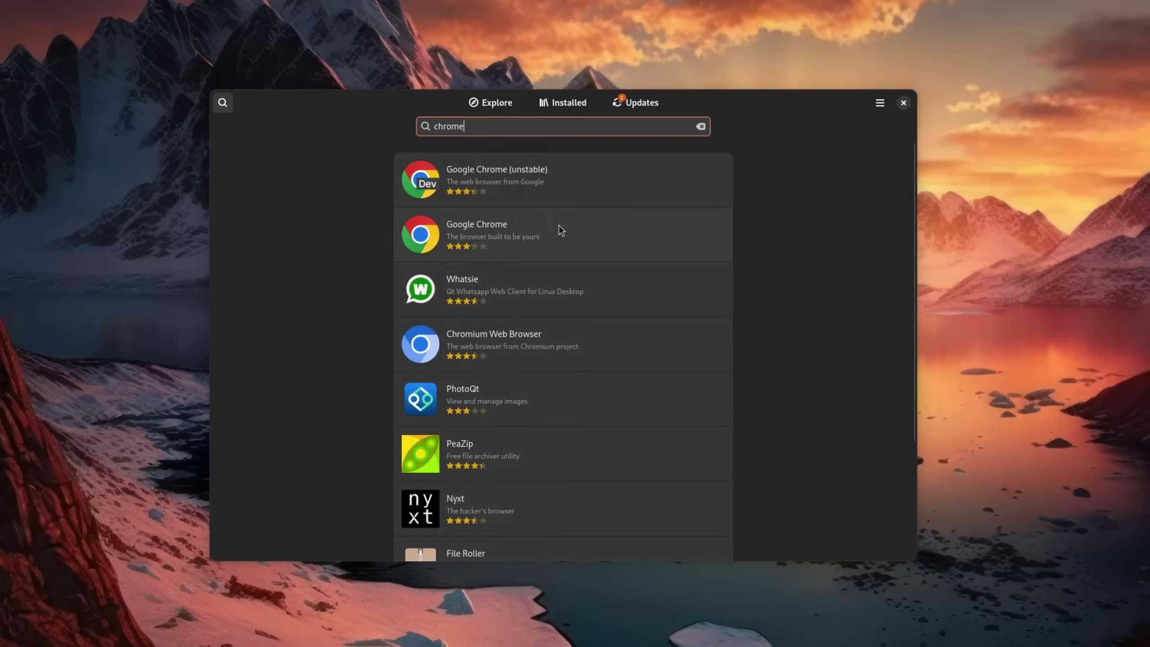
- View the Chrome and VS Code rpm pages, then list OBS Studio's Fedora RPM and Flathub sources
left_click(560, 225)
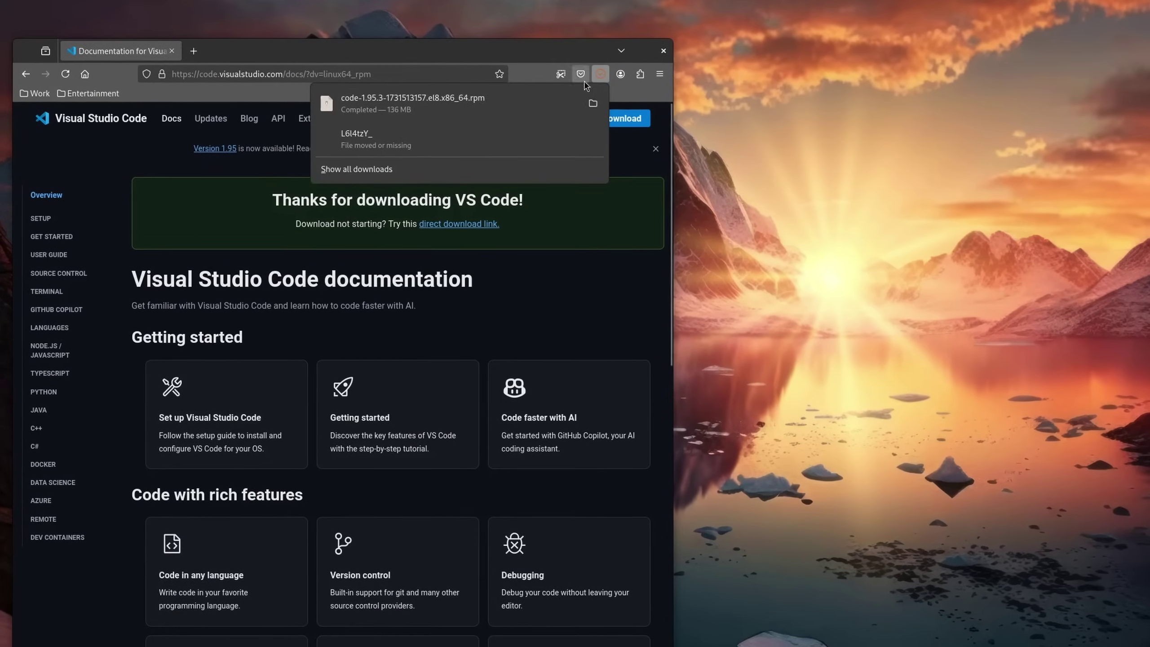
left_click(484, 104)
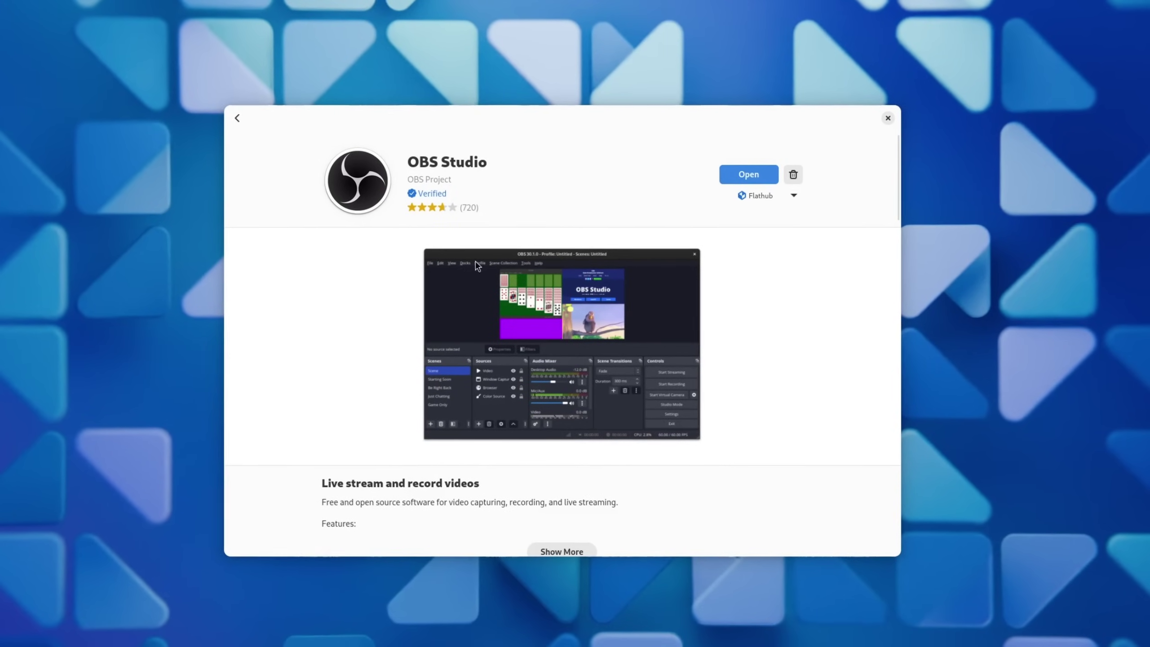
left_click(771, 194)
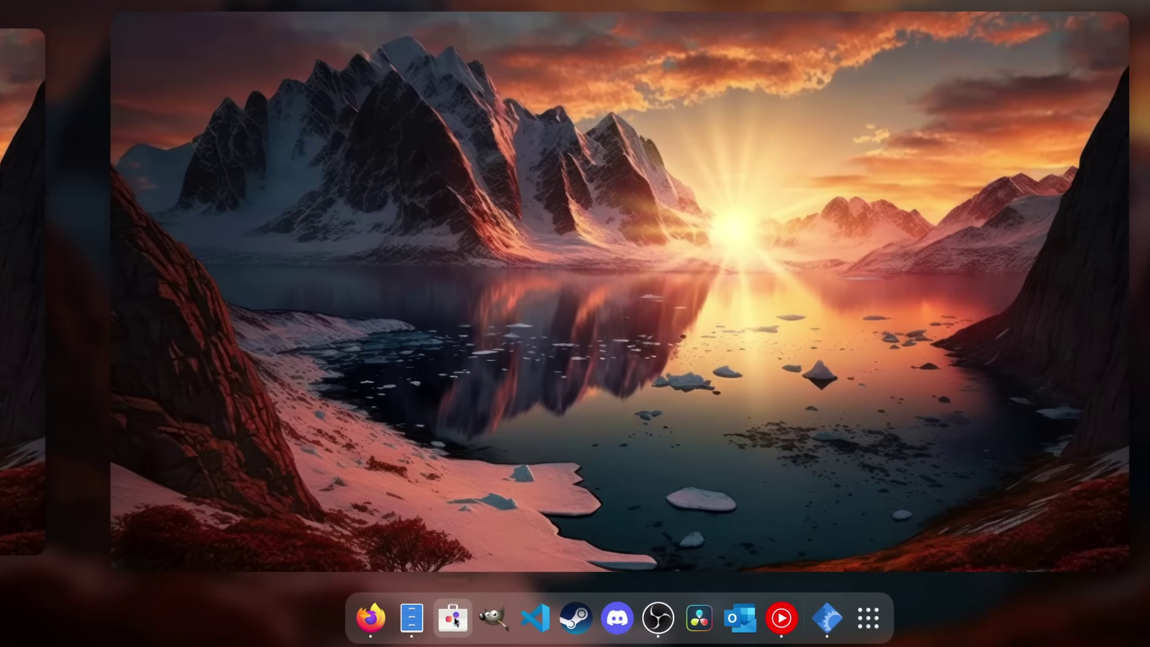
- Launch Software, search the catalogue for Spotify and open its details page
left_click(429, 619)
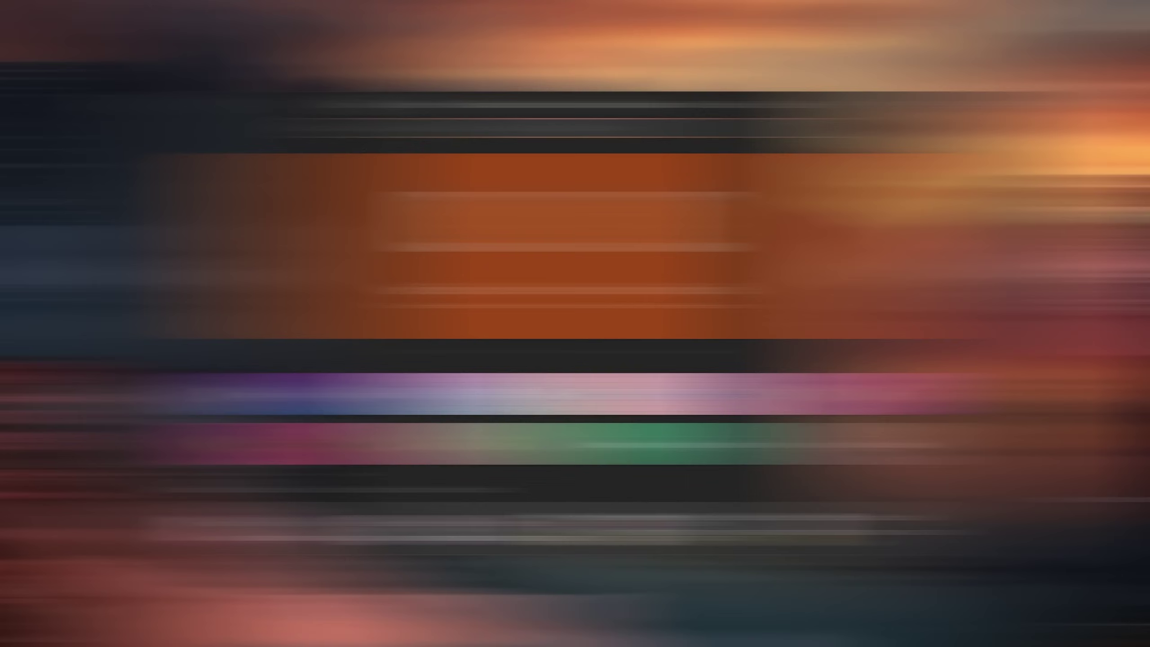
left_click(46, 62)
type("spotify")
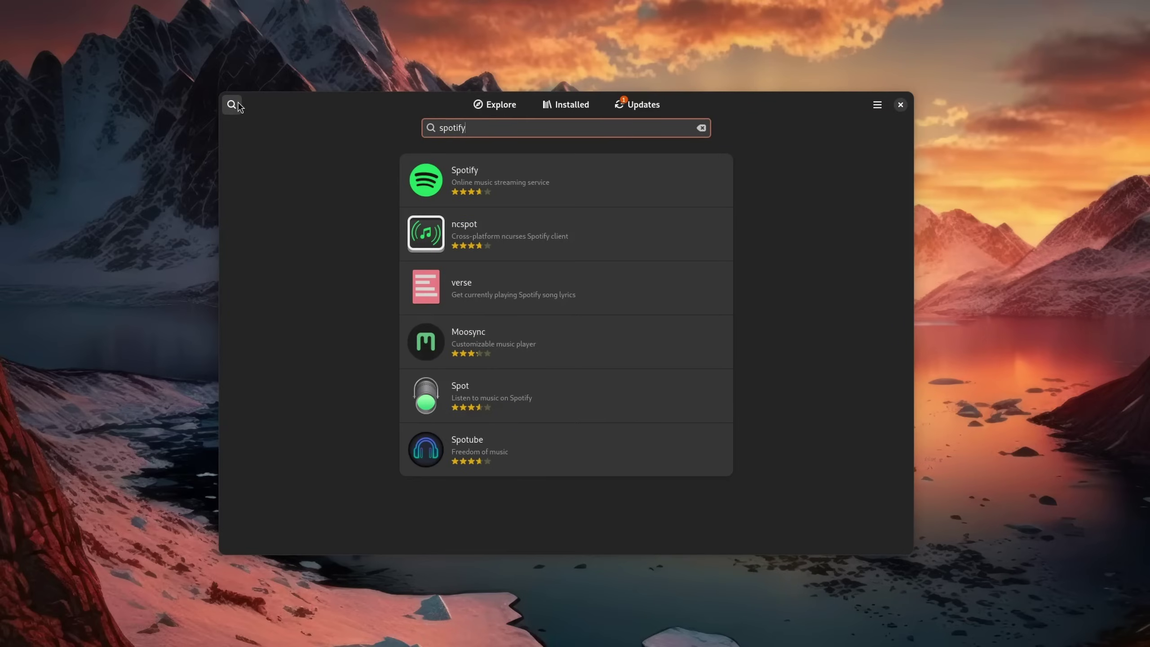
left_click(658, 186)
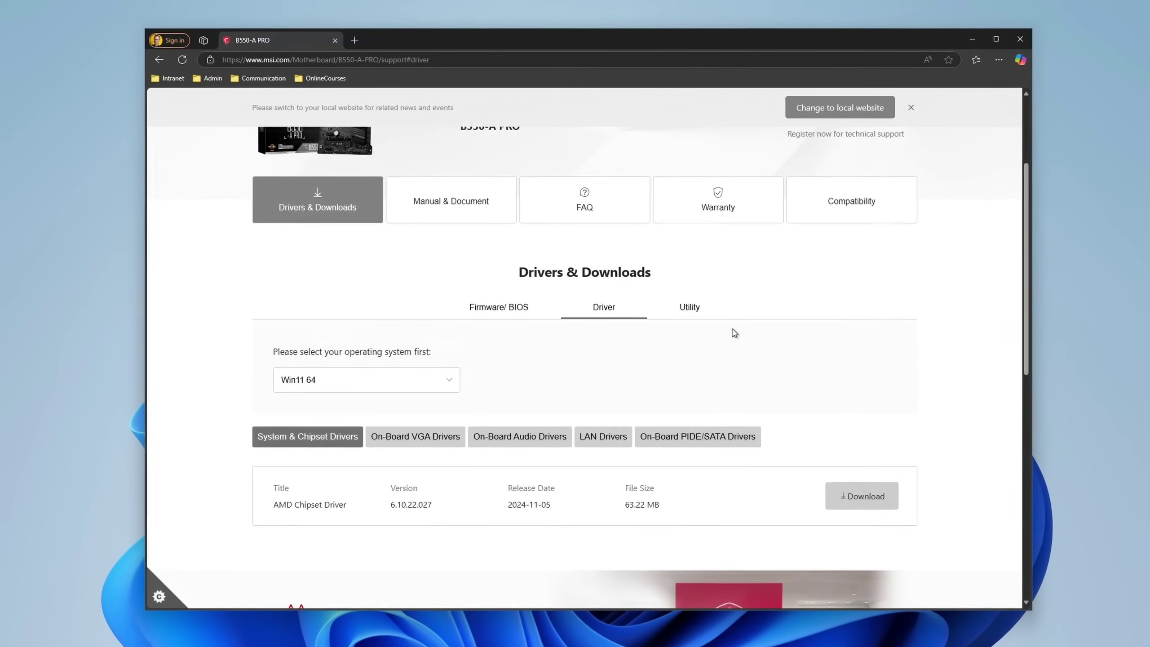
- Scroll the MSI B550-A PRO downloads page and download the AMD Chipset Driver
scroll(735, 334, "down", 2)
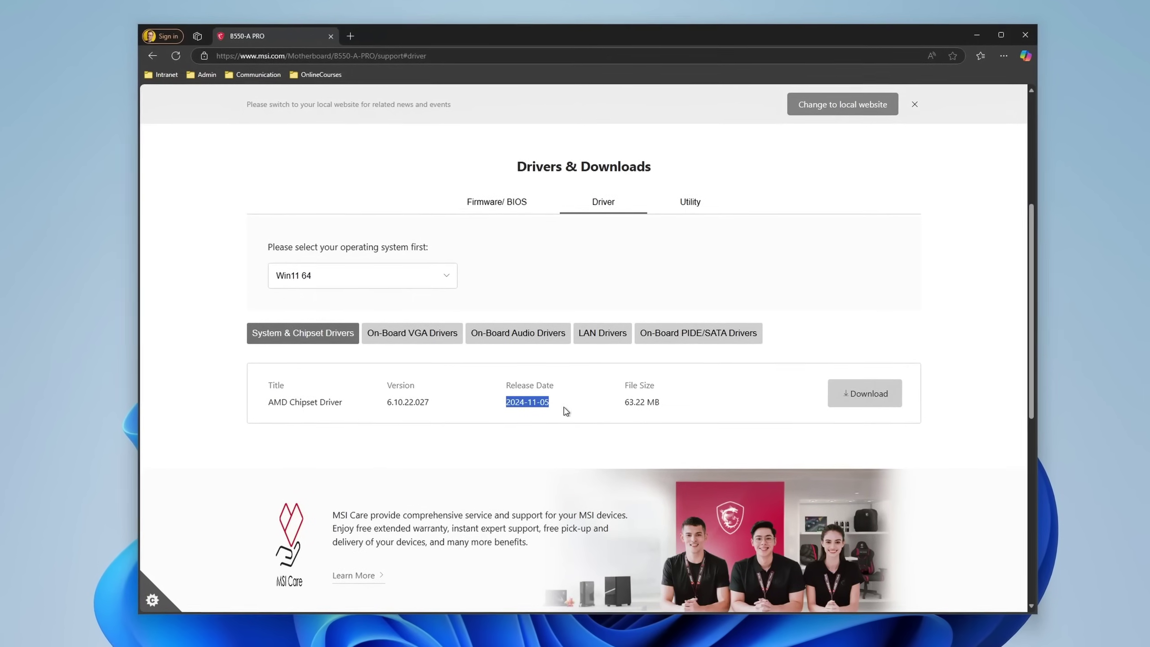
left_click(883, 392)
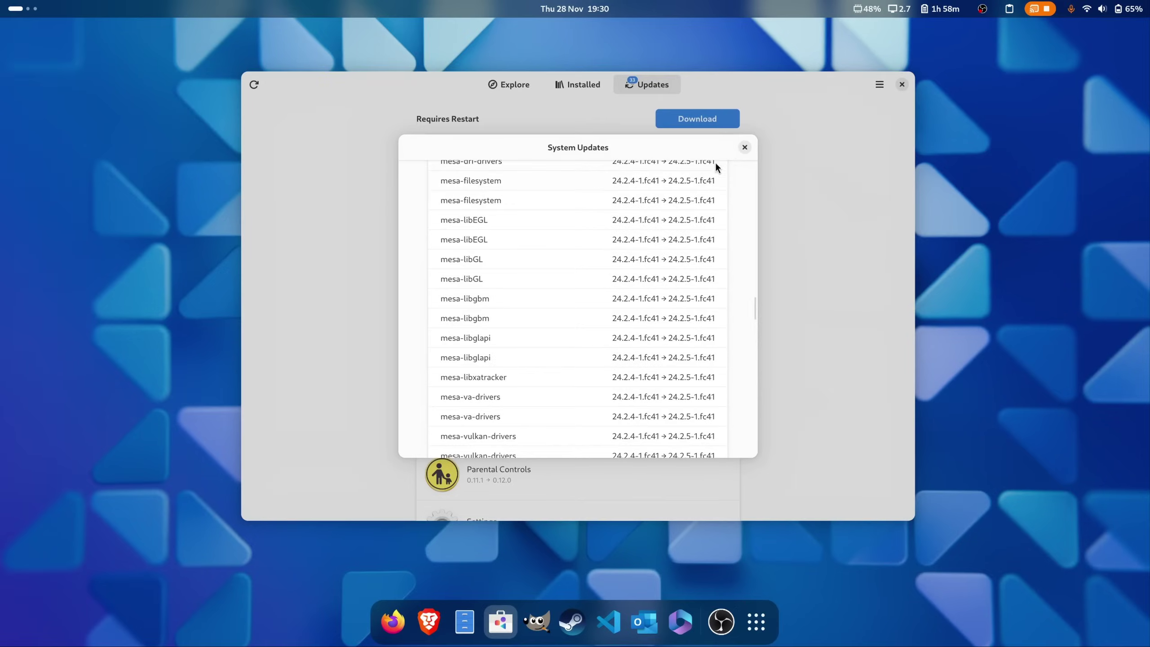
- Close the System Updates package list and opt in to third-party graphics and Wi-Fi drivers
left_click(743, 147)
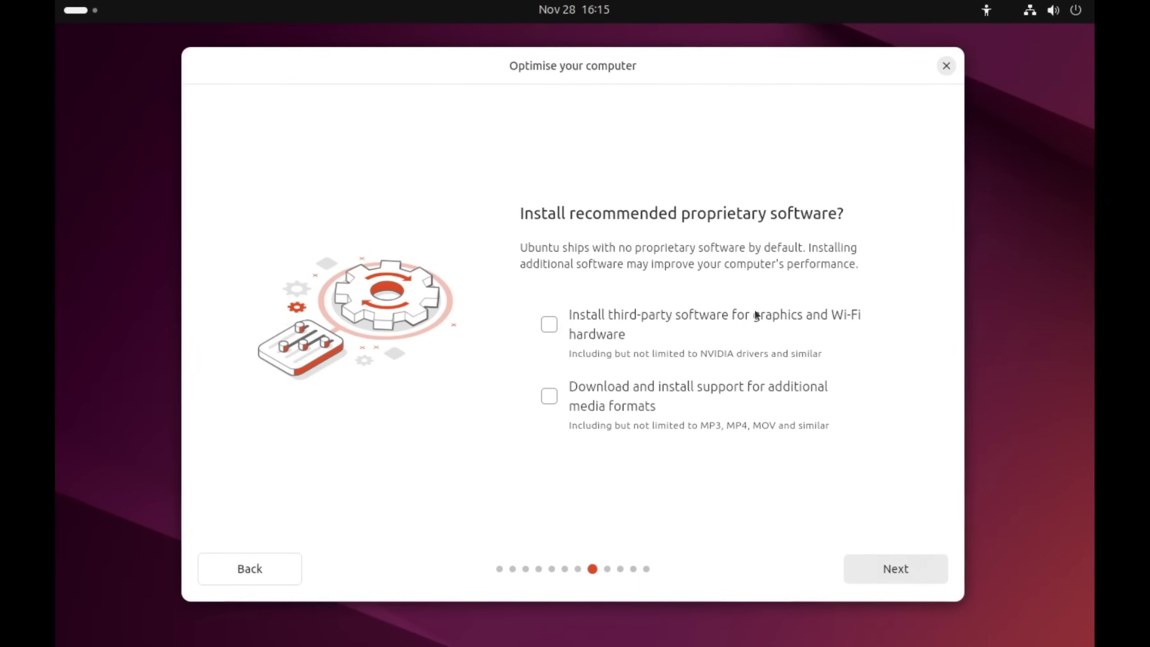
left_click(643, 328)
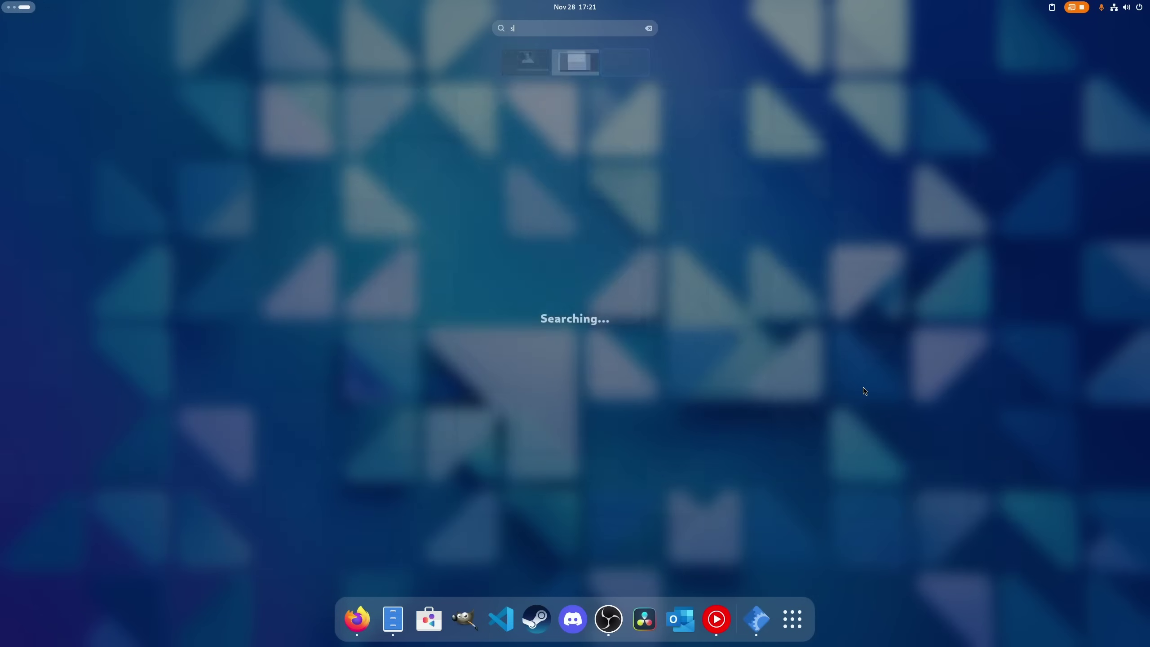
- Launch Software, enable the contrib repository, then refresh the Updates list for new updates
key("Return")
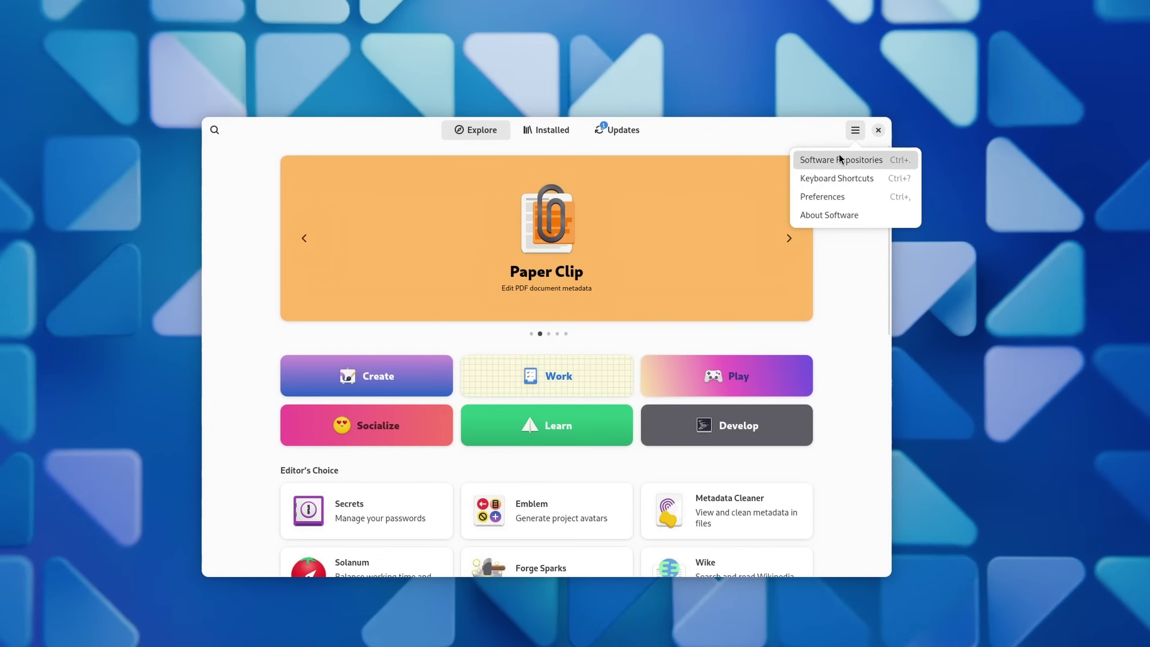
left_click(839, 159)
scroll(600, 313, "down", 10)
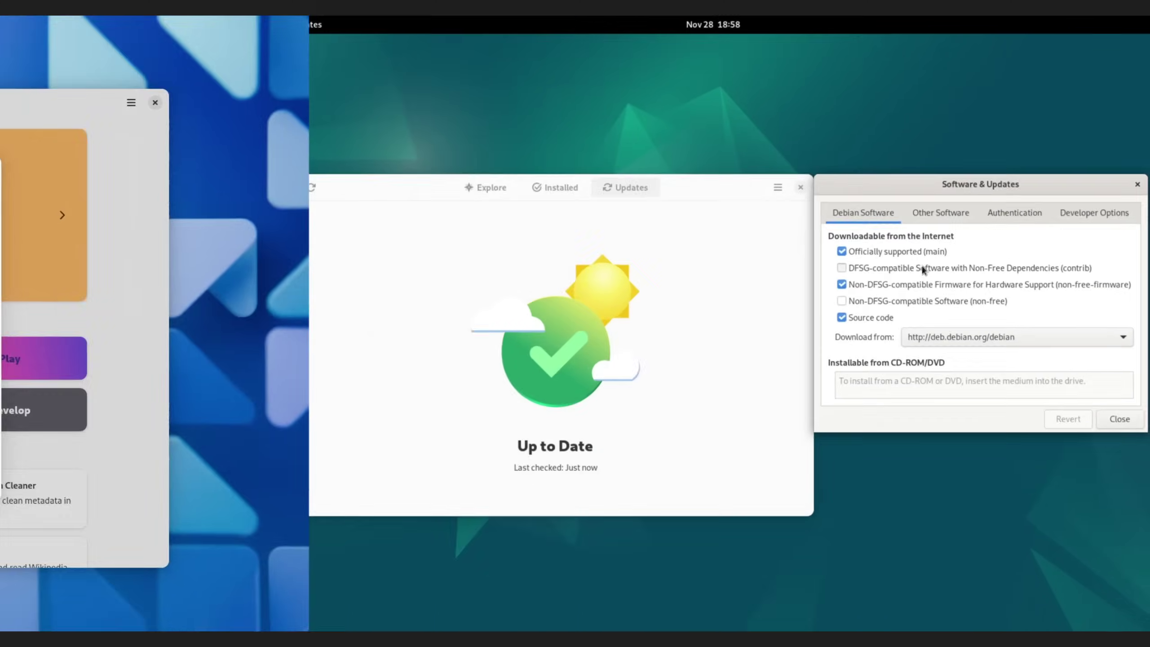
left_click(995, 286)
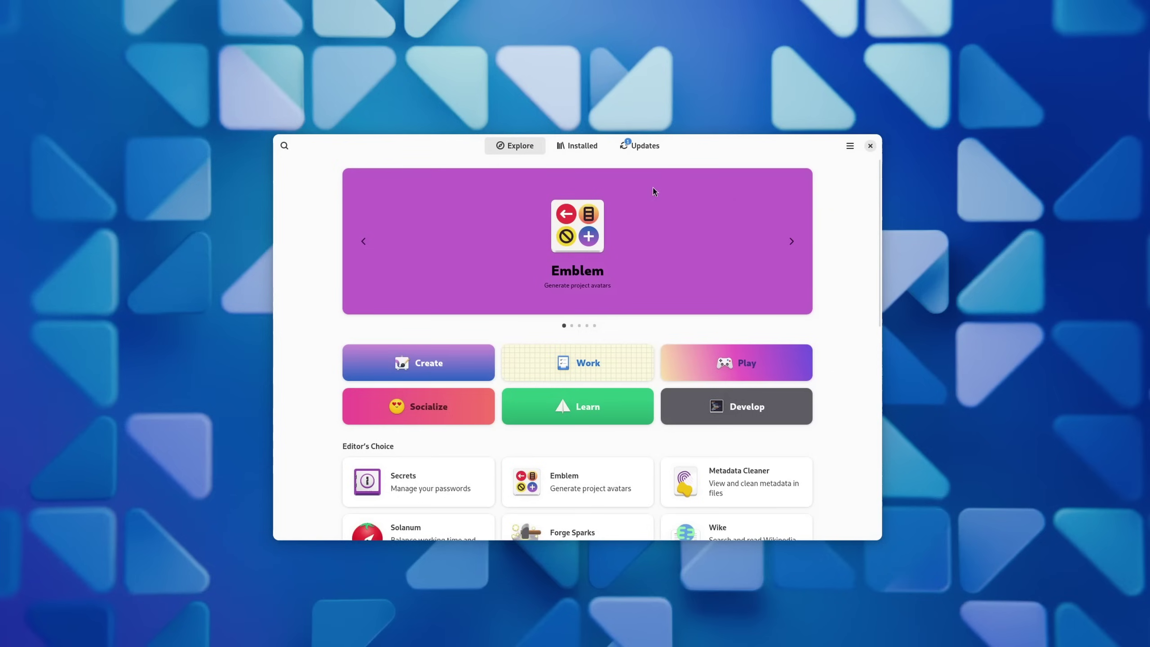
left_click(619, 145)
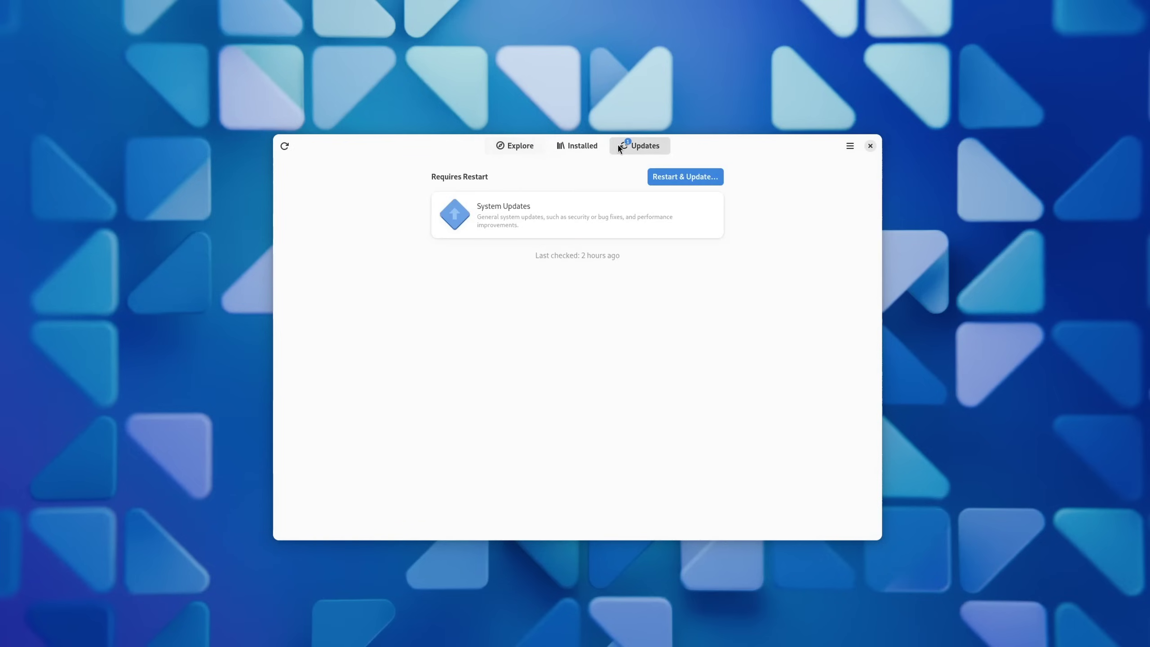
left_click(284, 146)
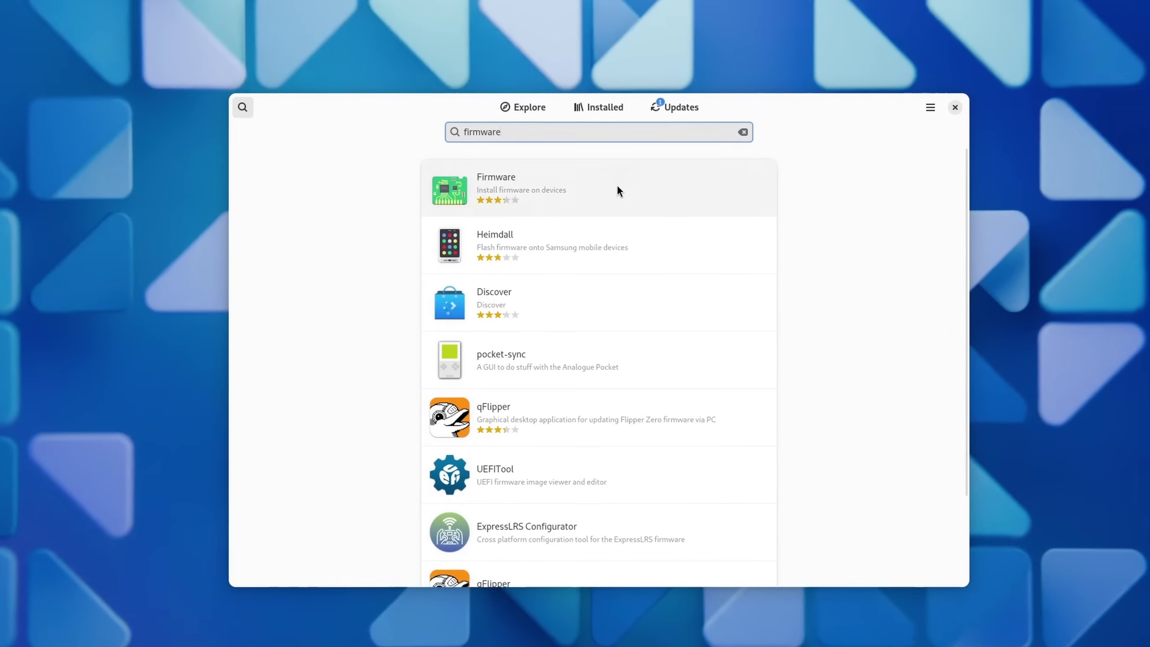
- In Firmware, collapse Flags and show Hardware Identification for the other UEFI Device Firmware entry
left_click(618, 187)
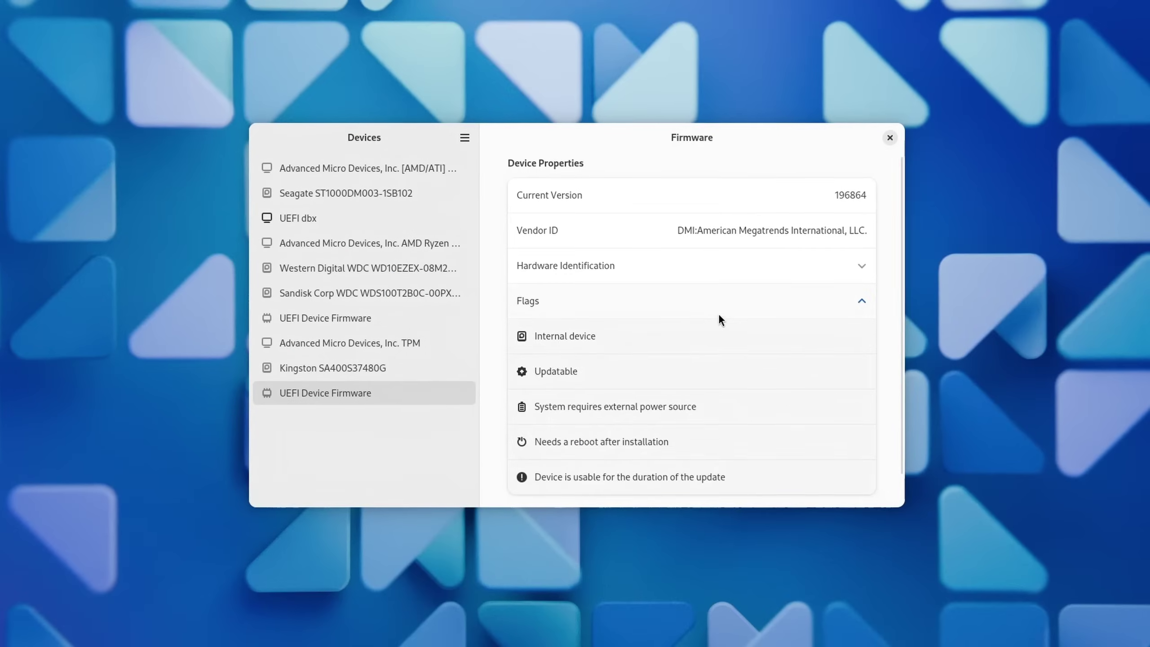
left_click(720, 313)
left_click(368, 316)
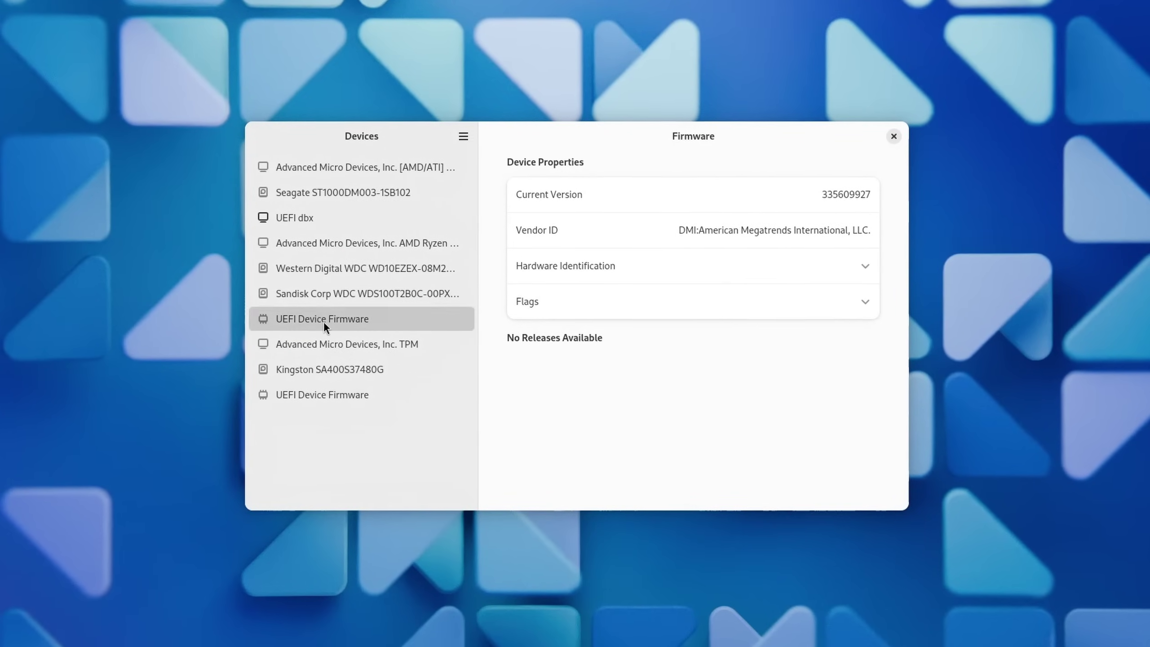
left_click(692, 297)
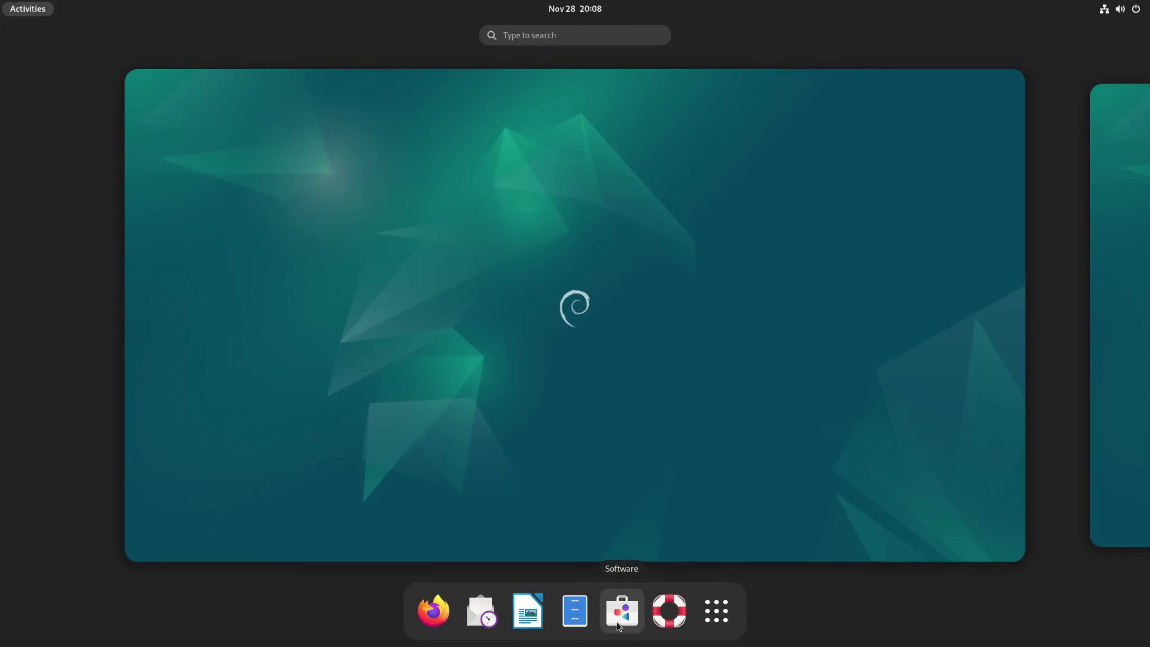
- Launch Software and choose Software Repositories from its options menu
left_click(619, 626)
left_click(877, 93)
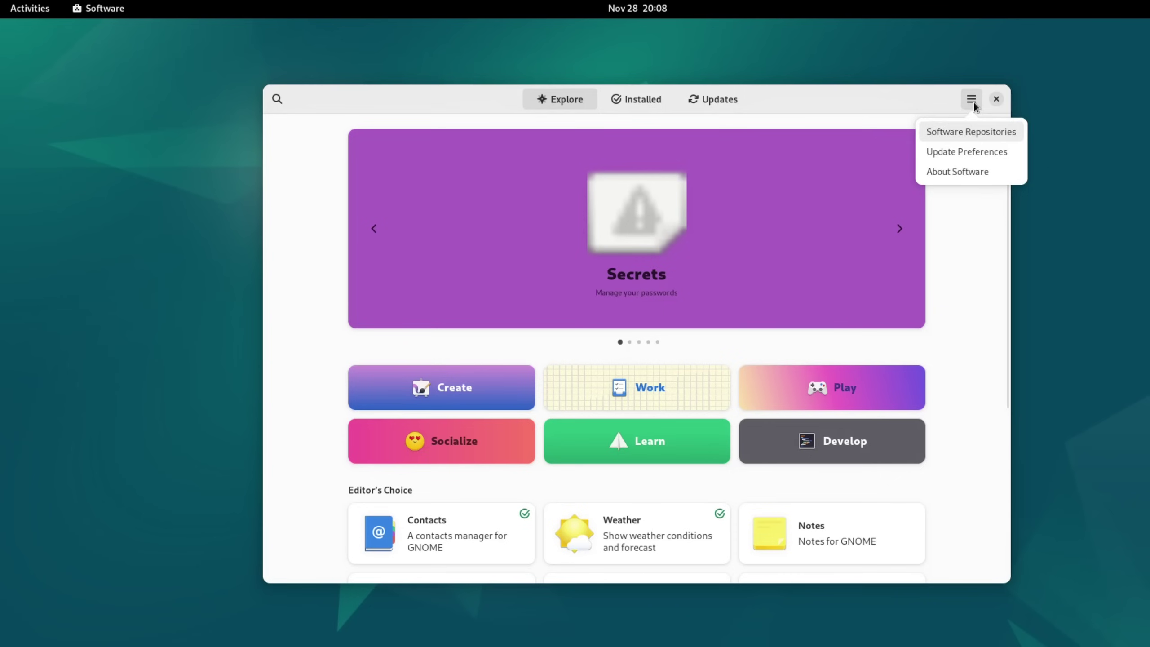
left_click(973, 130)
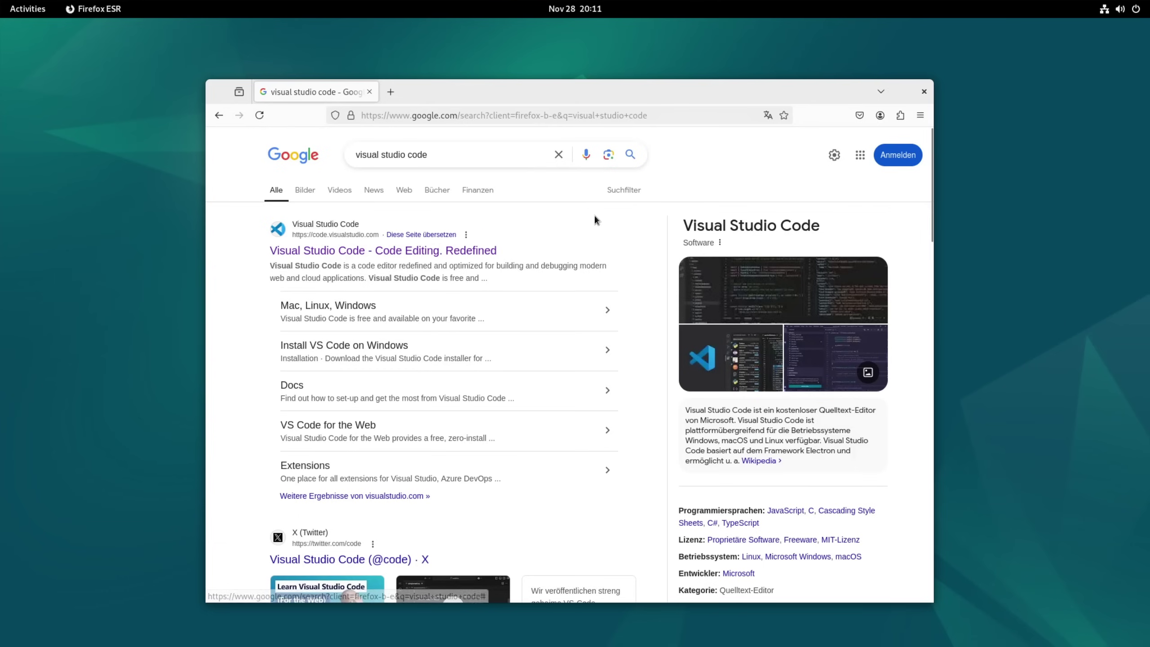
- Open the official Visual Studio Code site, then view Google's DEB package format details
left_click(403, 252)
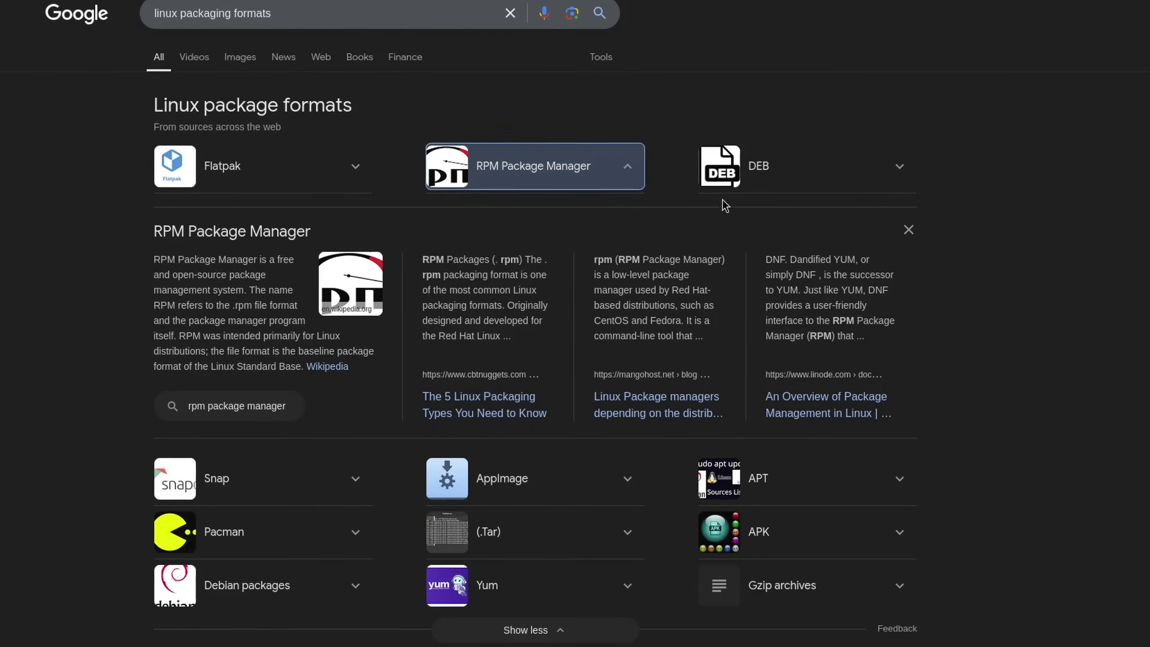
left_click(853, 174)
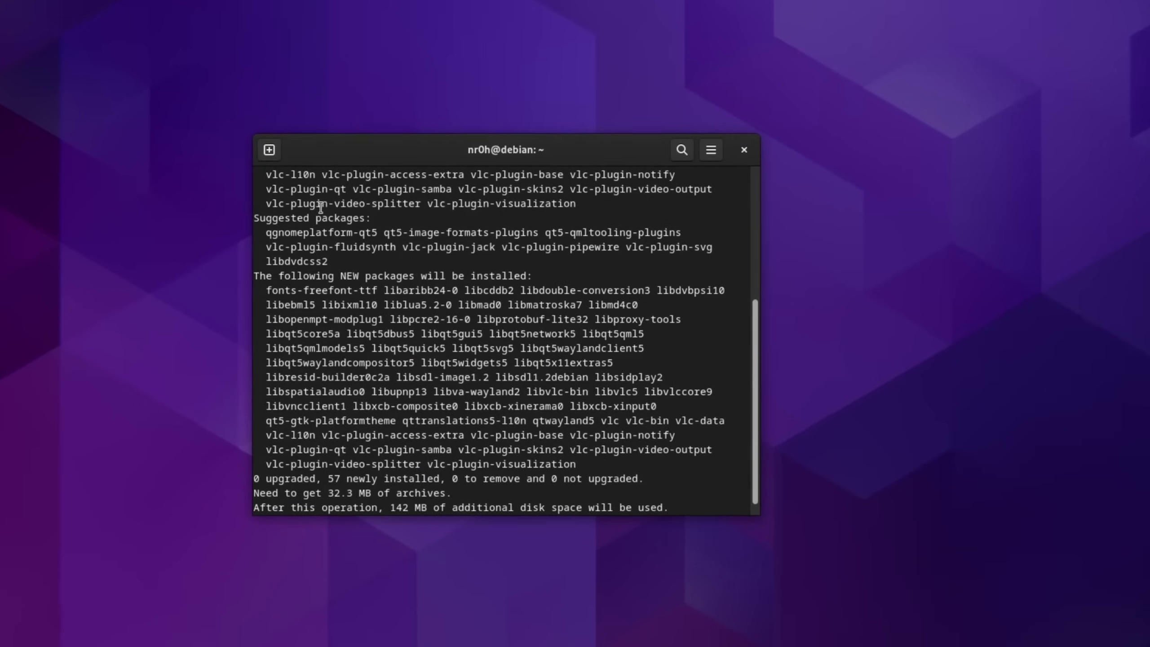
- Highlight the 57 new packages listed in the VLC apt install output
left_click_drag(262, 292, 717, 455)
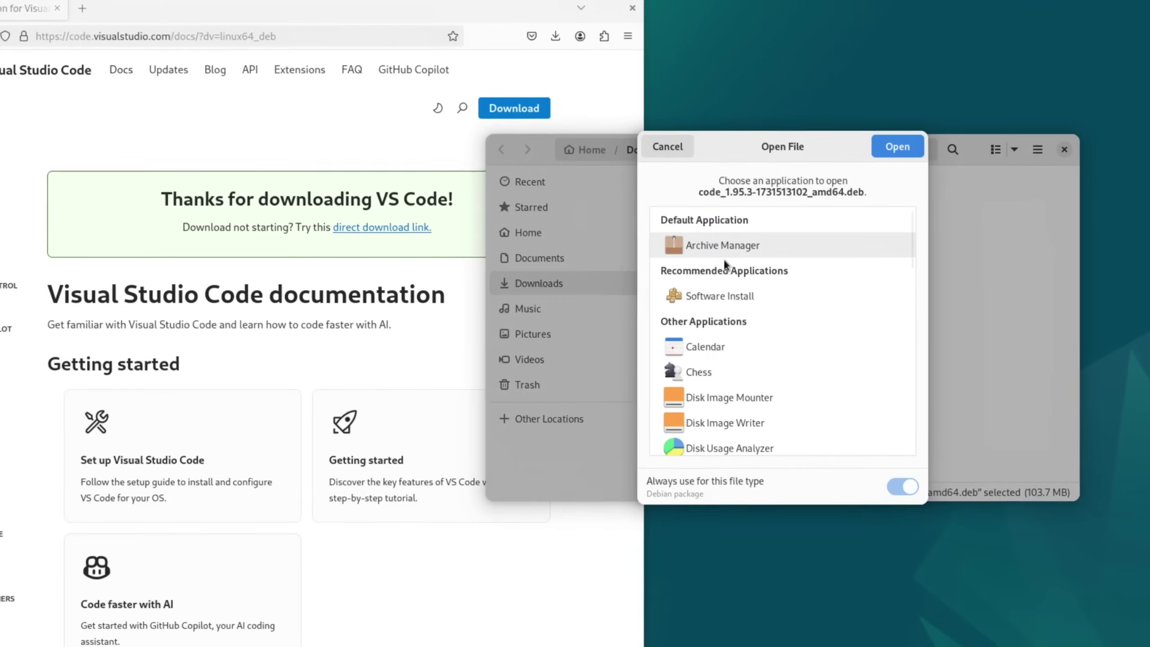
- Open the VS Code deb in the installer, then a console in Downloads/New typing 'sudo dnf install .'
left_click(898, 149)
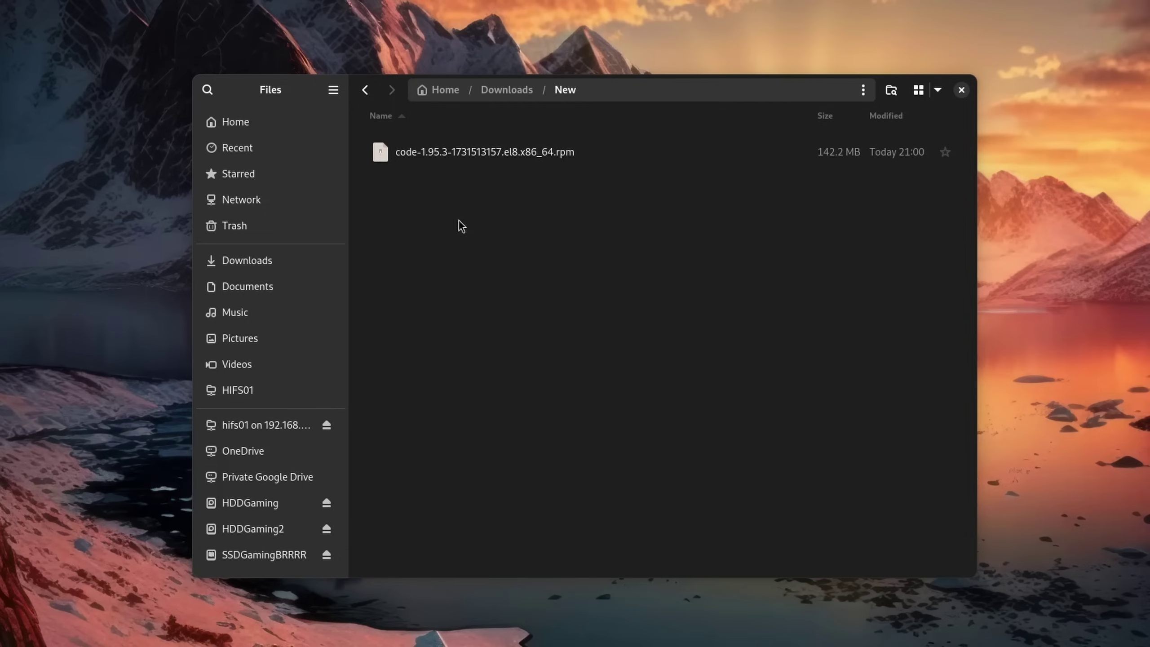
right_click(460, 225)
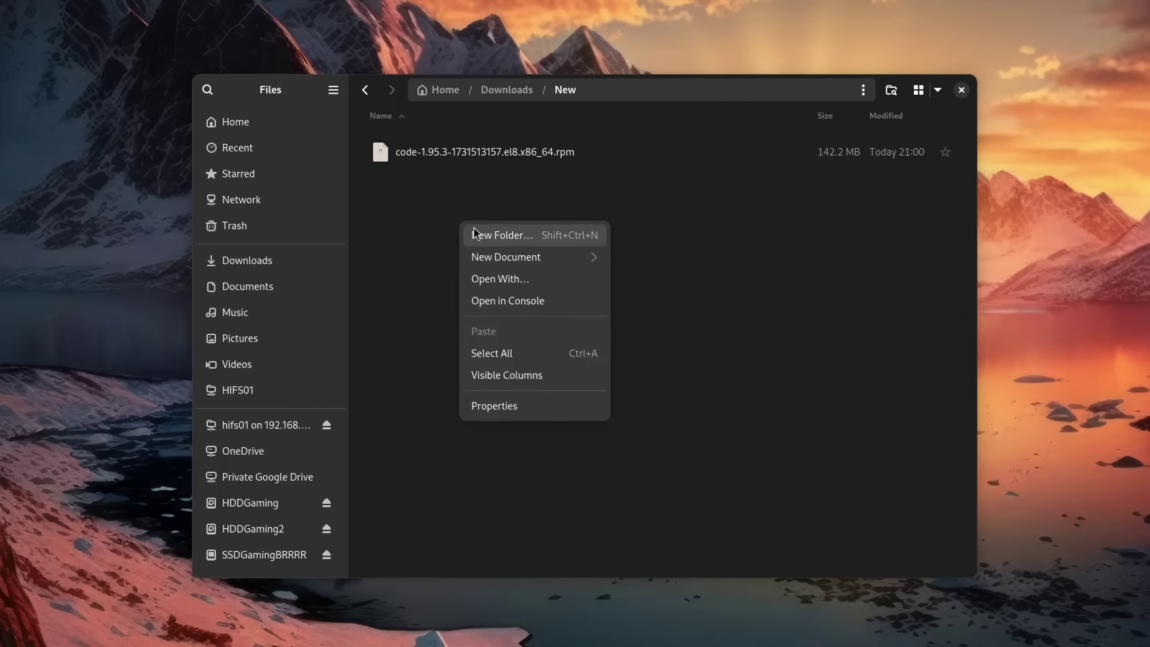
left_click(560, 307)
type("sudo dnf install ./cod")
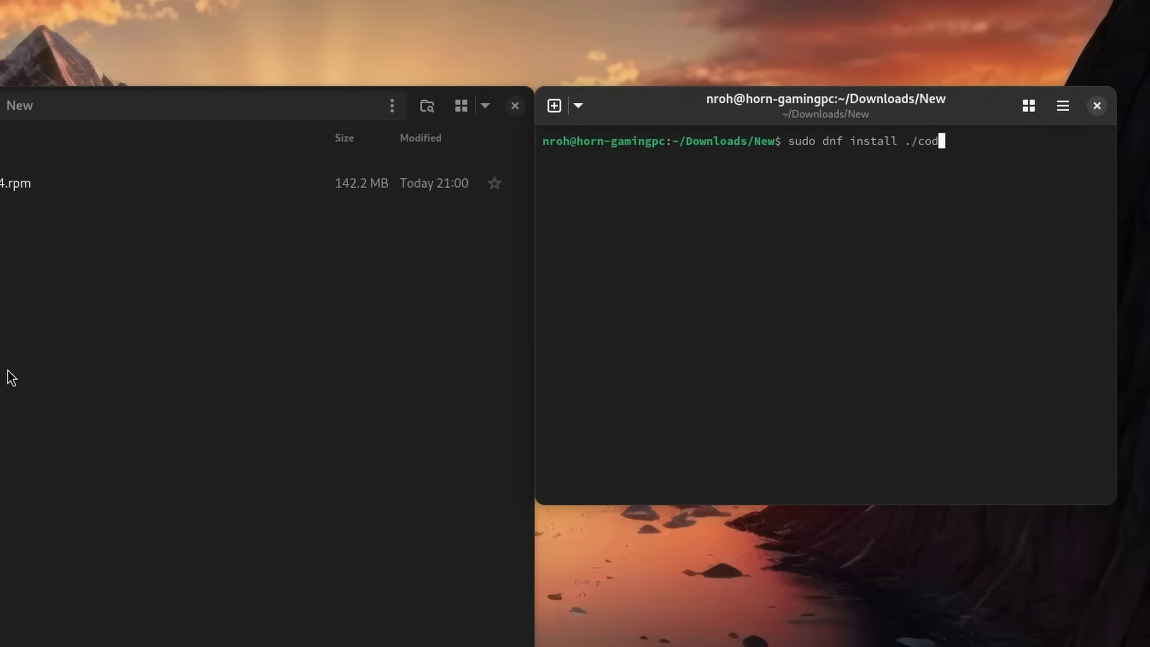
- Run apt search vlc and scroll back up through the listed VLC packages
type("r")
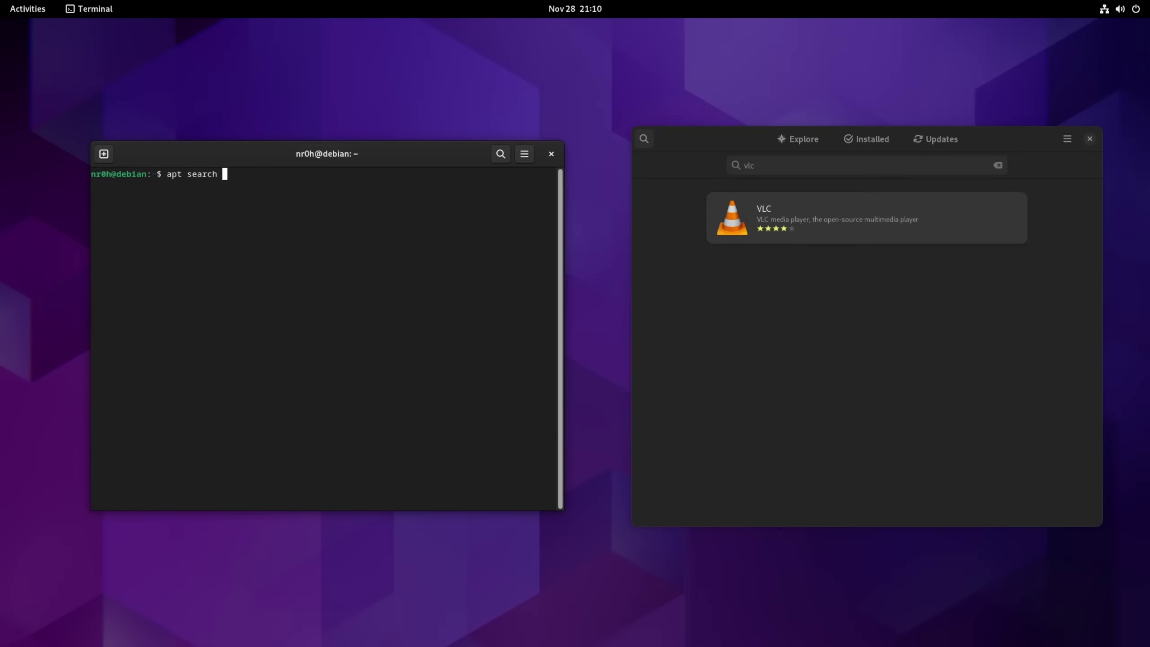
key("Return")
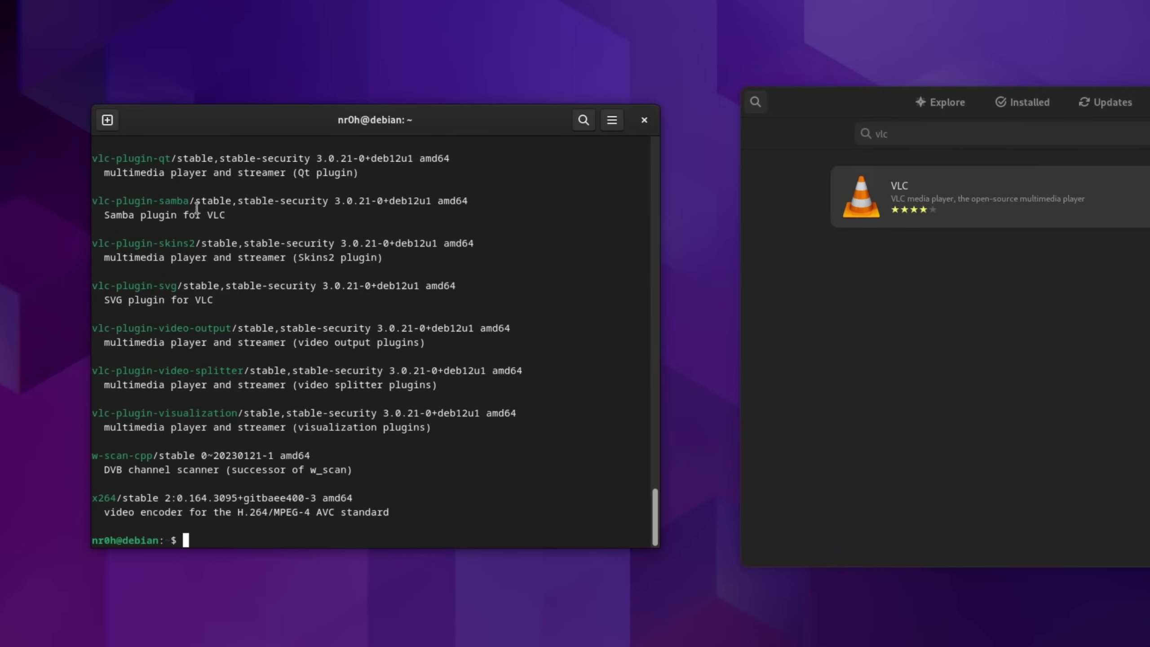
scroll(197, 207, "up", 10)
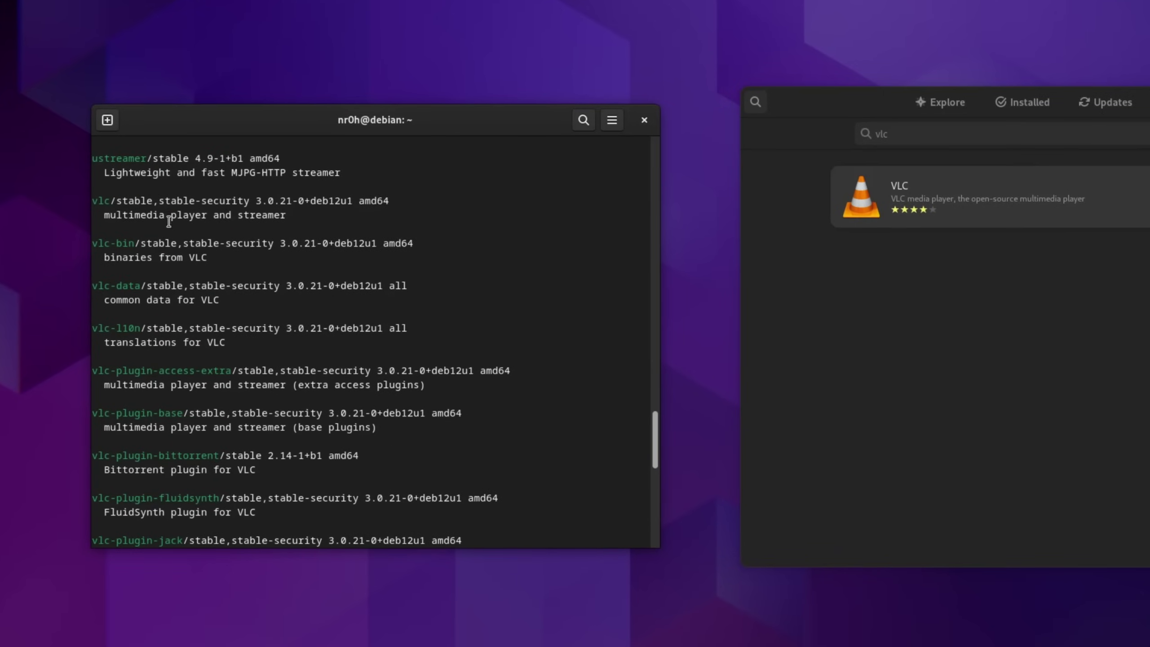
scroll(131, 222, "up", 1)
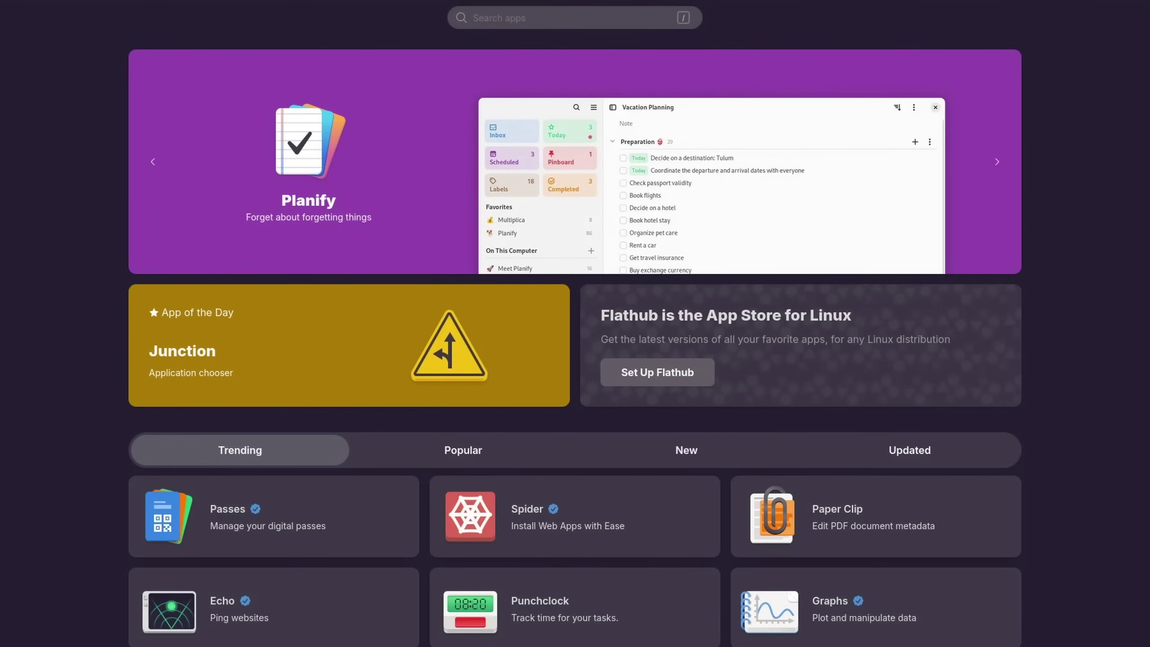
- Expand the systemd, Brave sandbox and both conmon processes in the process tree
scroll(575, 363, "down", 5)
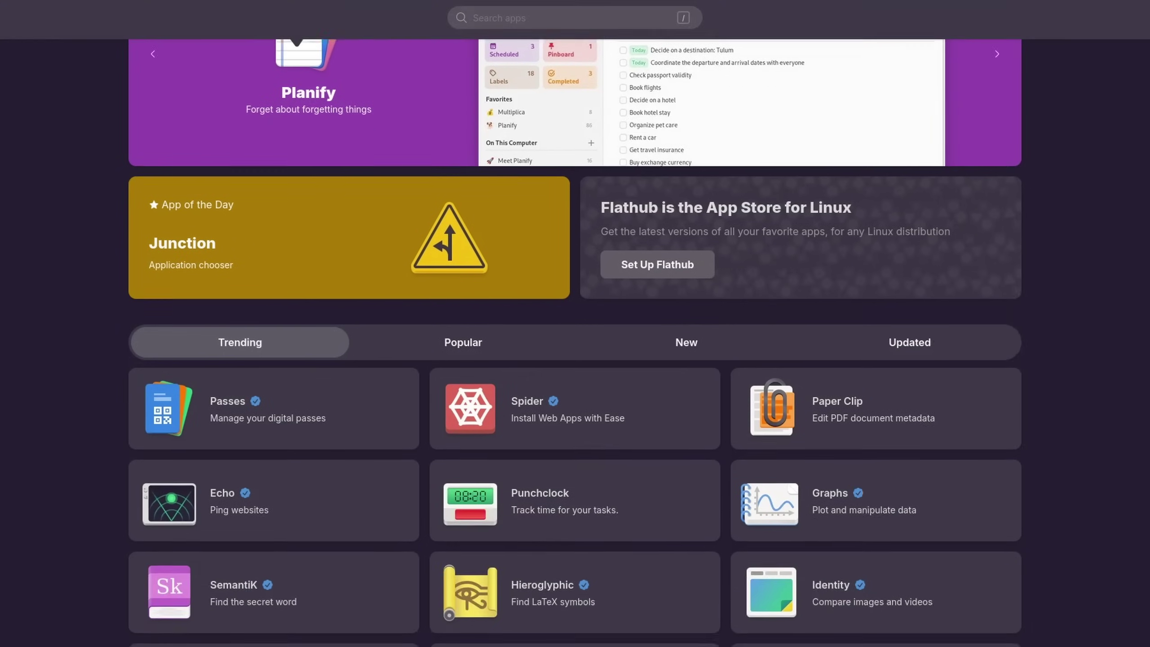
scroll(575, 339, "down", 8)
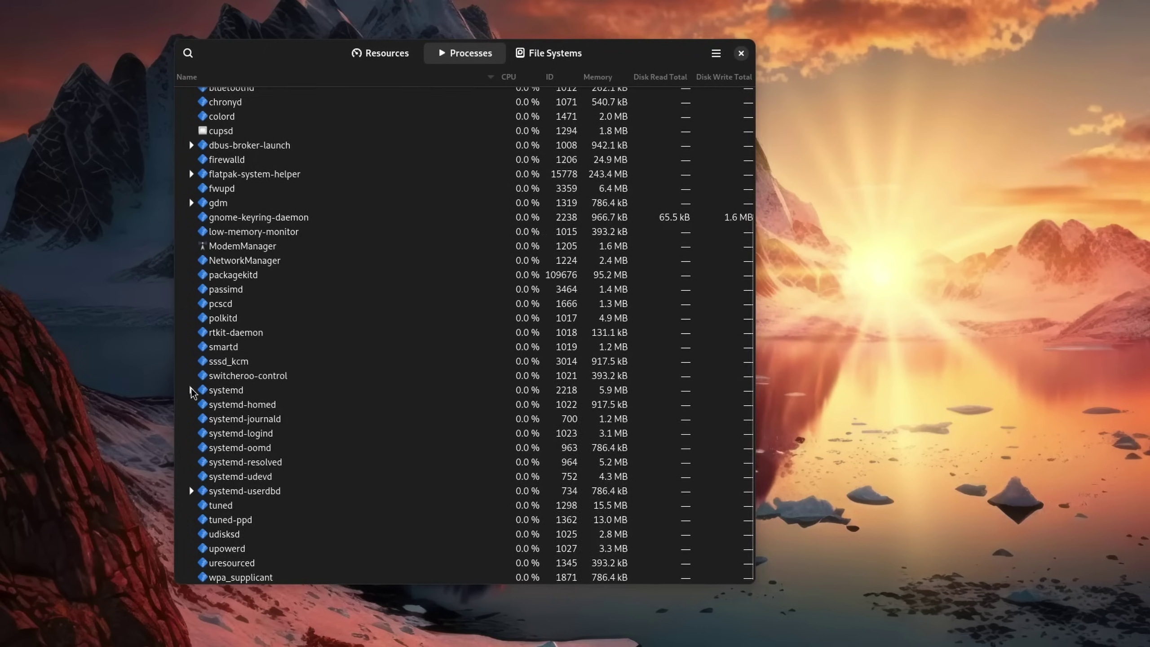
left_click(191, 465)
scroll(251, 393, "down", 10)
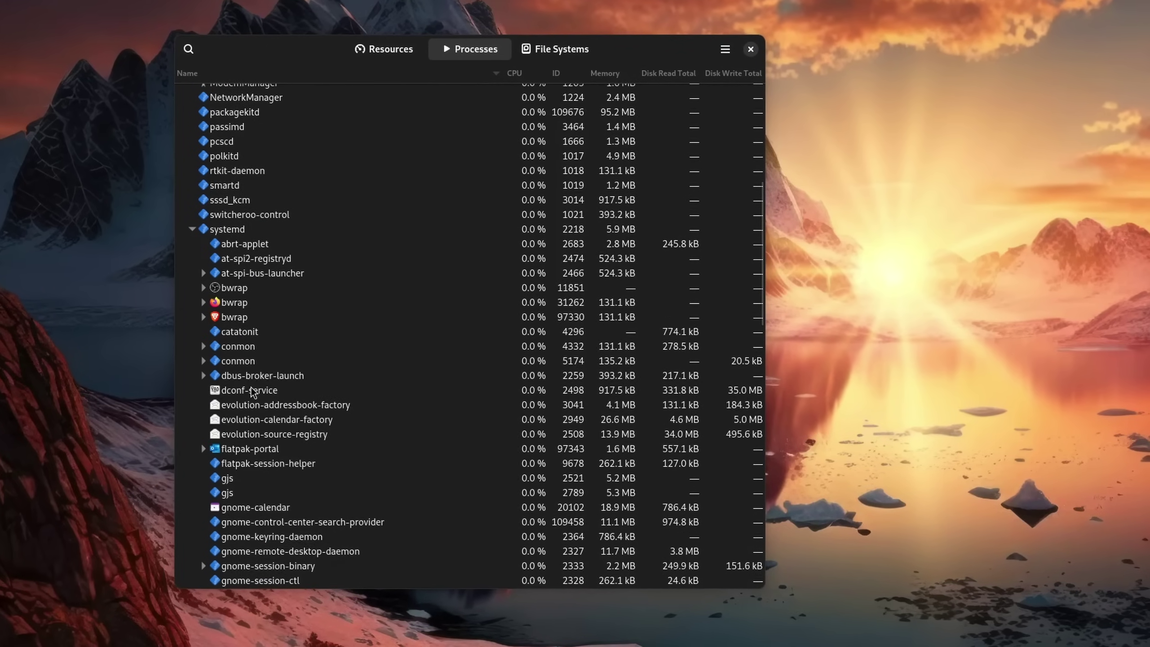
left_click(204, 316)
left_click(203, 361)
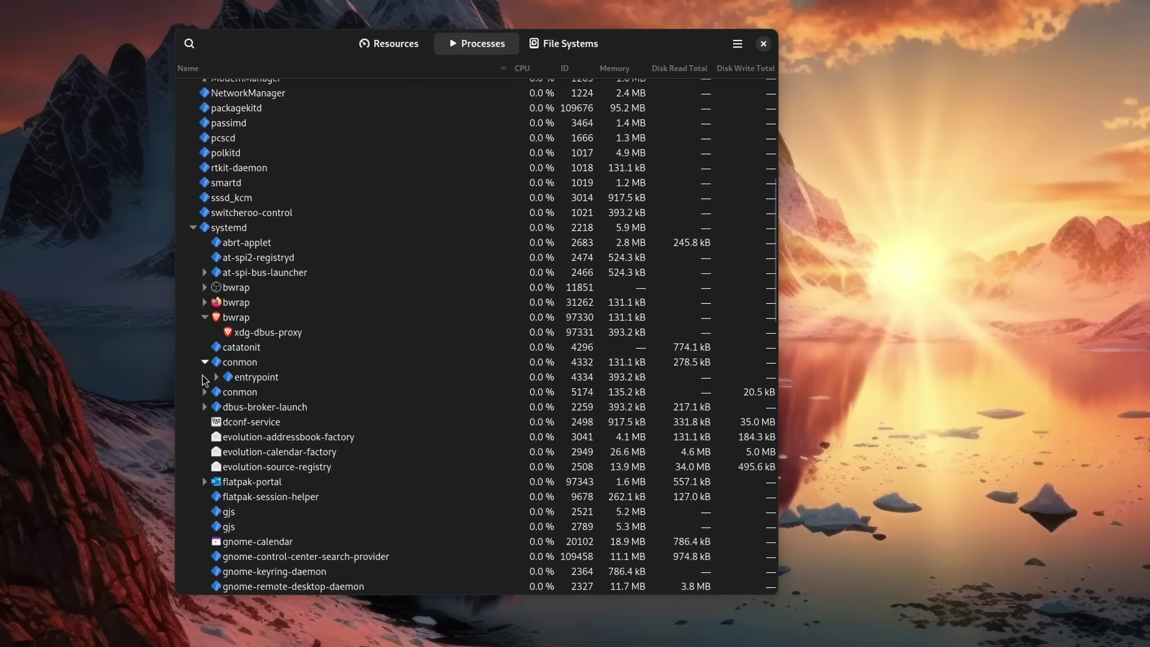
left_click(205, 392)
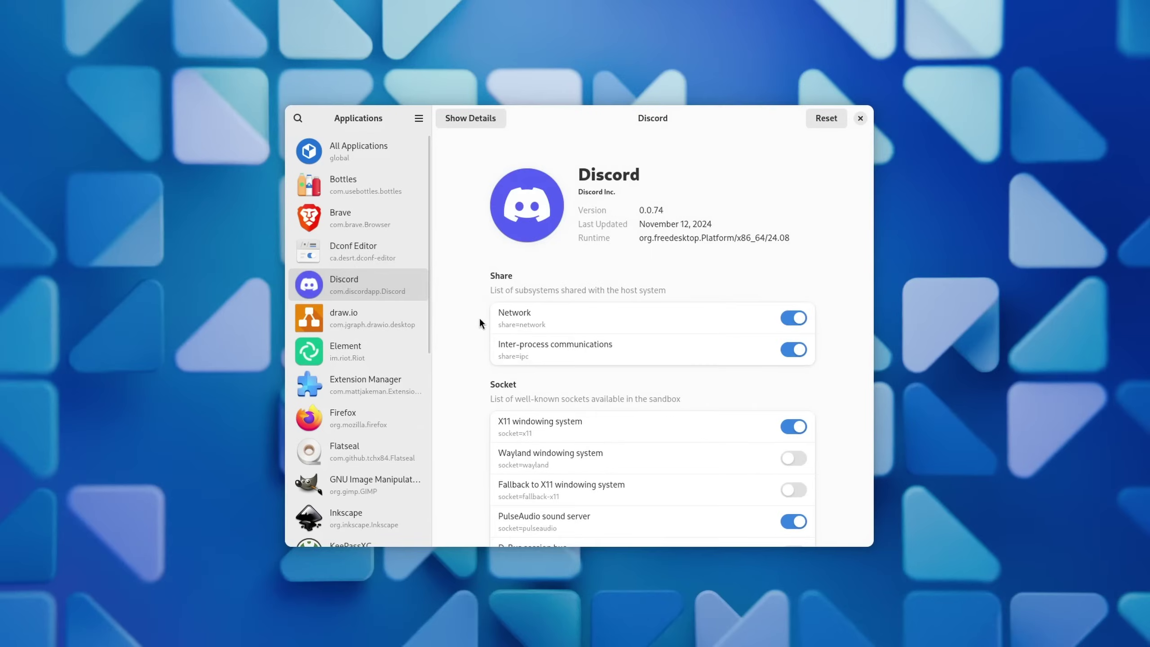
- Select the four Mesa runtime rows in the Flatpak list output
scroll(845, 388, "down", 8)
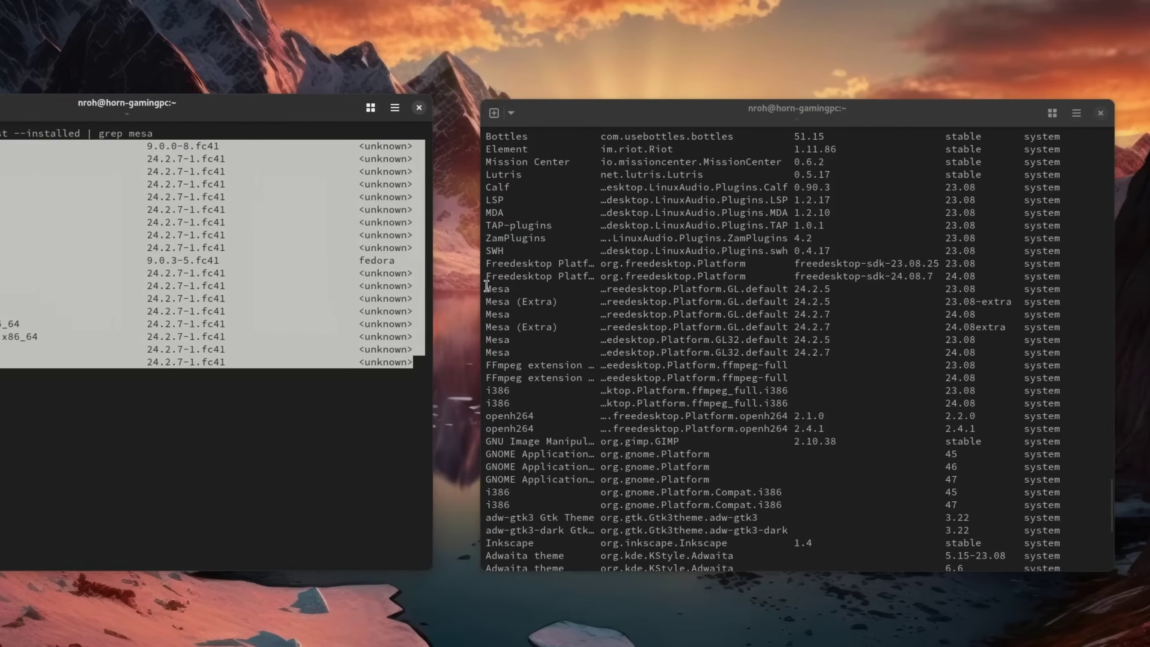
left_click_drag(682, 289, 885, 323)
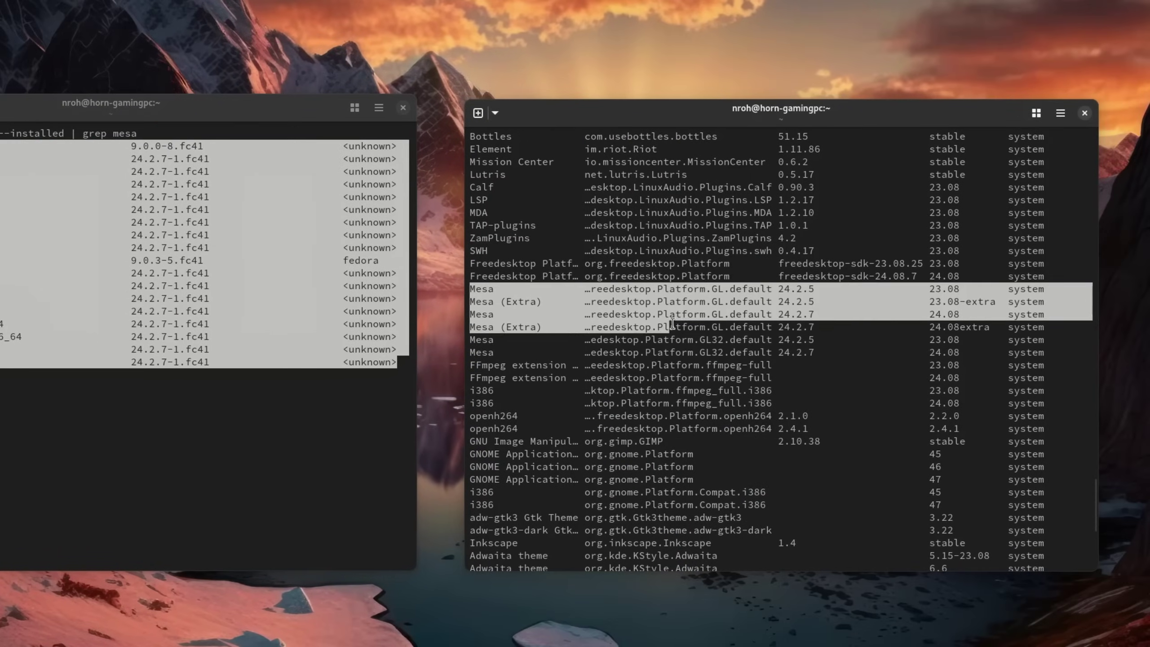
left_click_drag(1001, 353, 1049, 352)
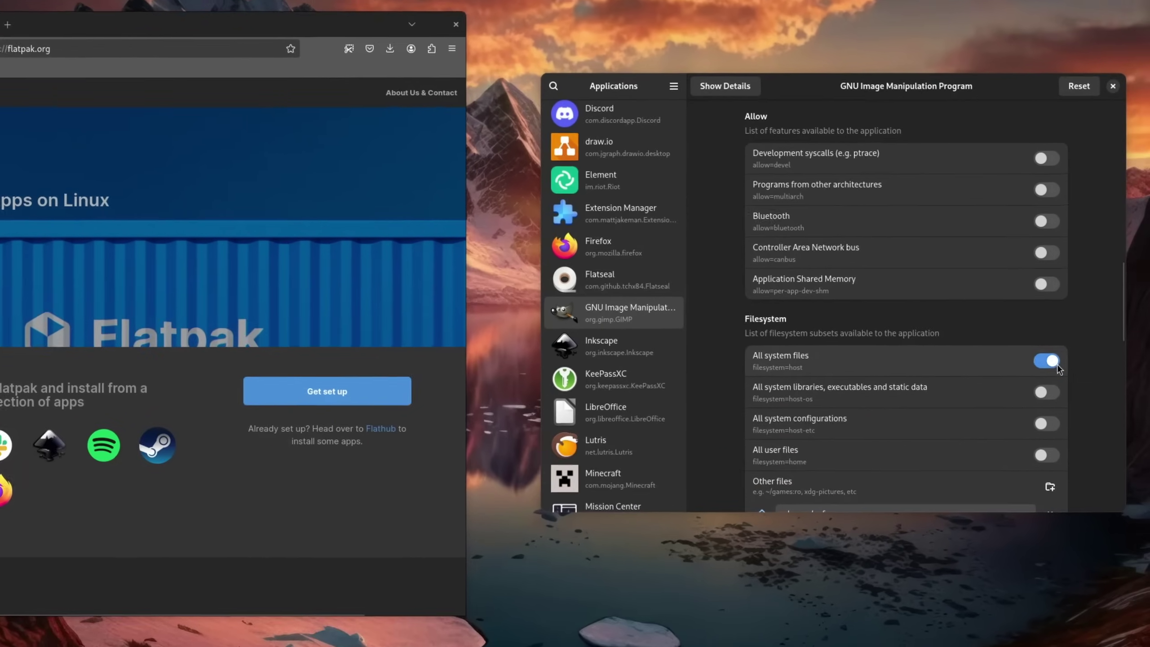
- Switch off GIMP's All system files access under Filesystem in Flatseal
left_click(1081, 359)
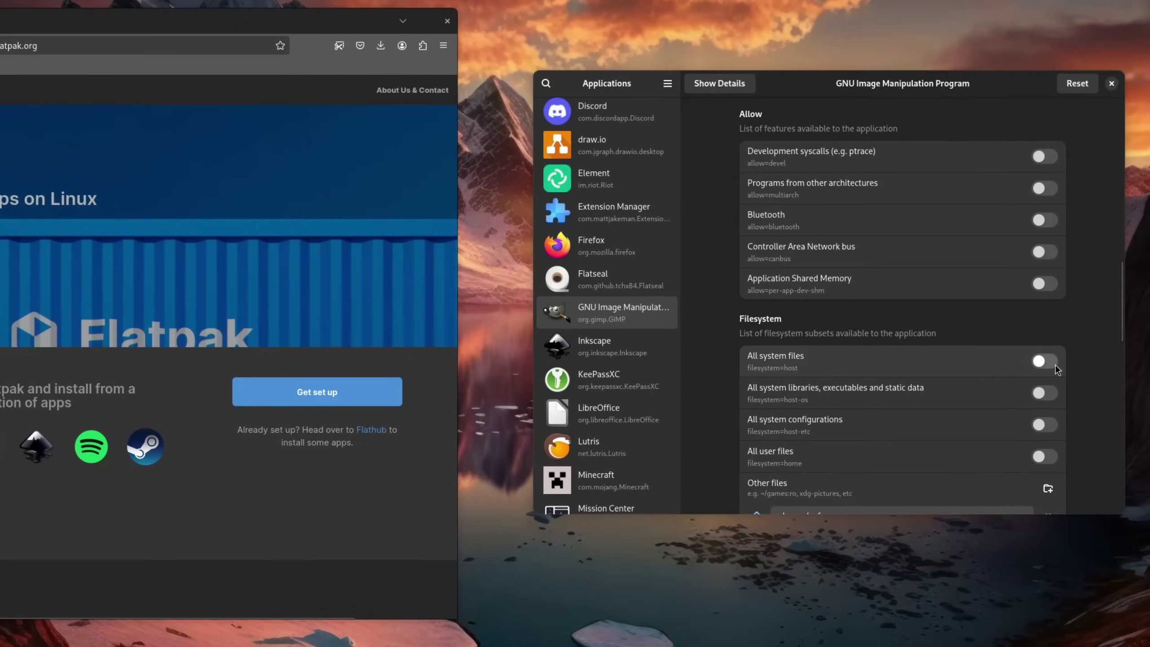
scroll(1080, 435, "down", 5)
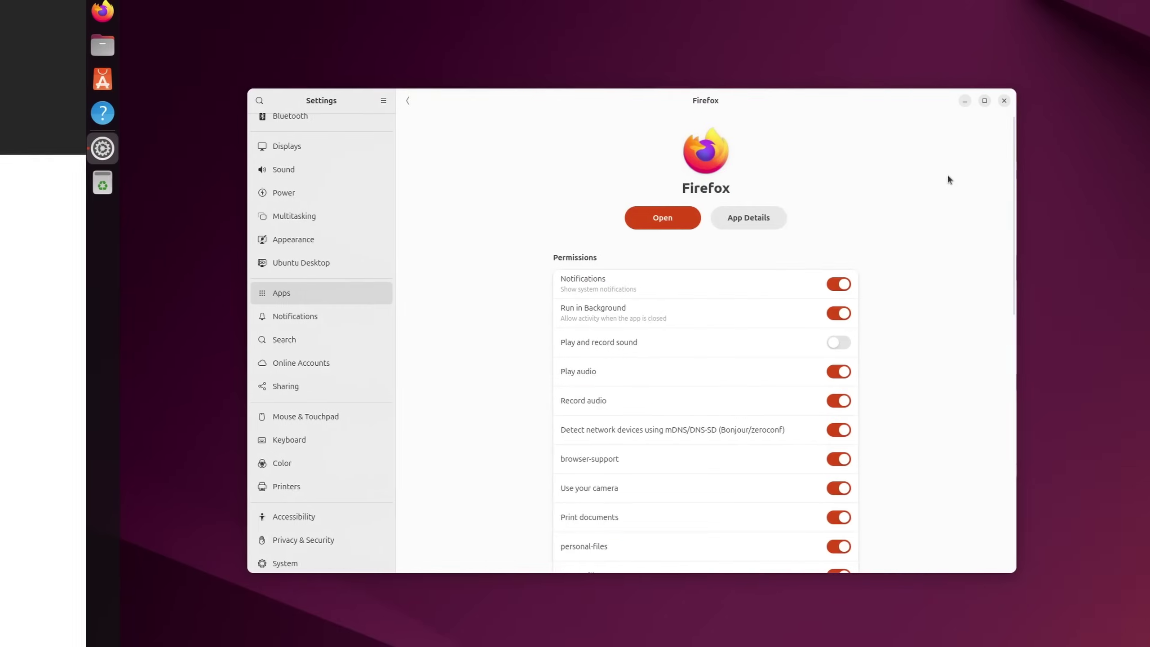
scroll(948, 180, "down", 7)
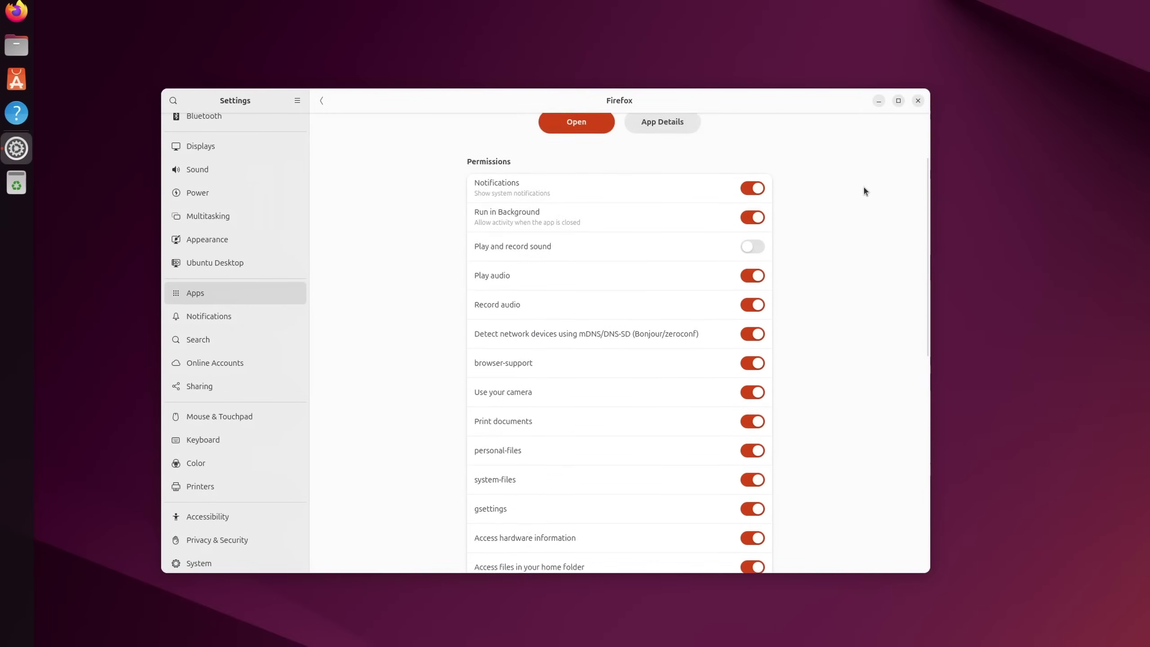
scroll(833, 289, "down", 5)
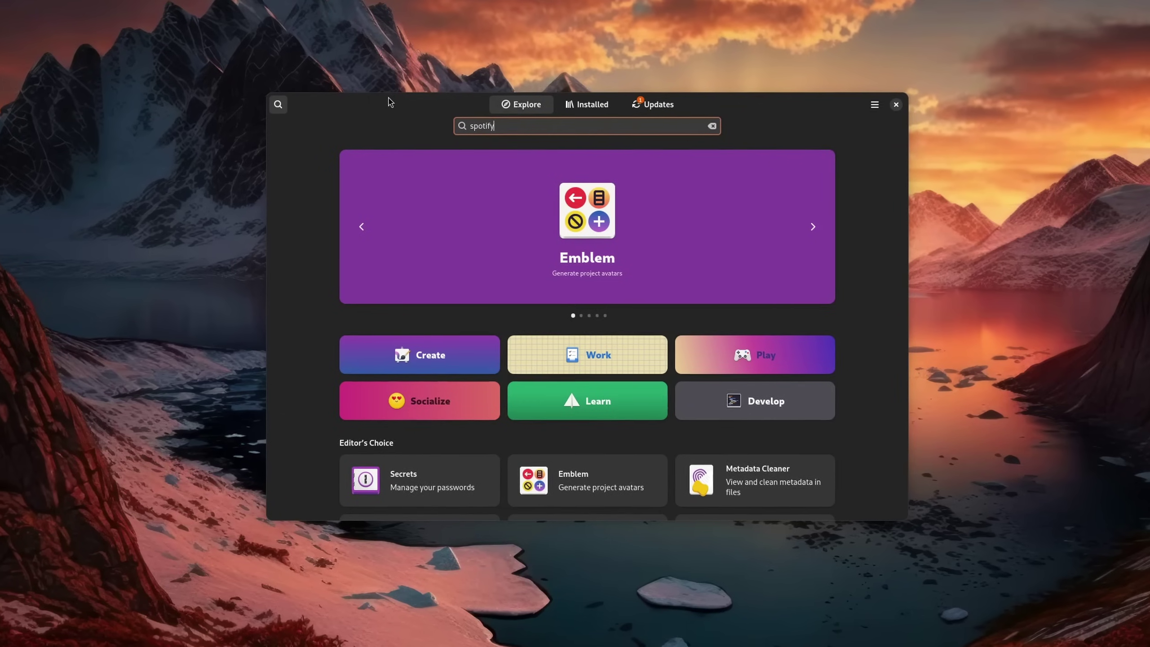
- Browse Spotify's details, OBS Studio's Linux download steps, Steam's install sources and Flatpak's Debian setup
left_click(584, 170)
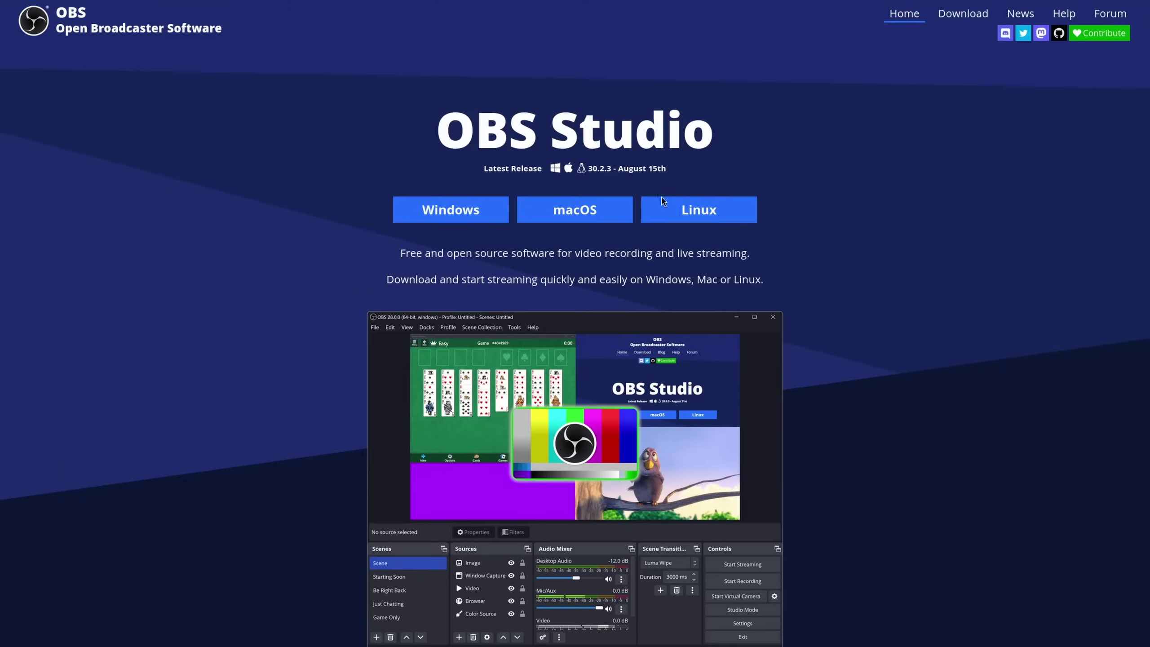
left_click(663, 203)
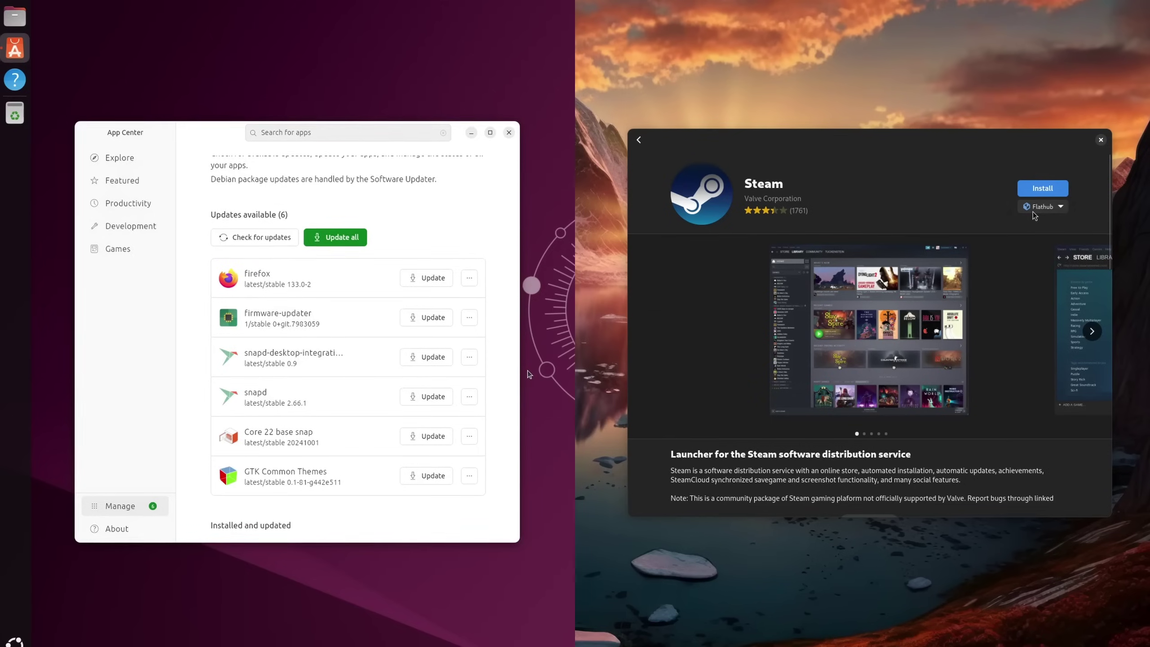
left_click(1037, 206)
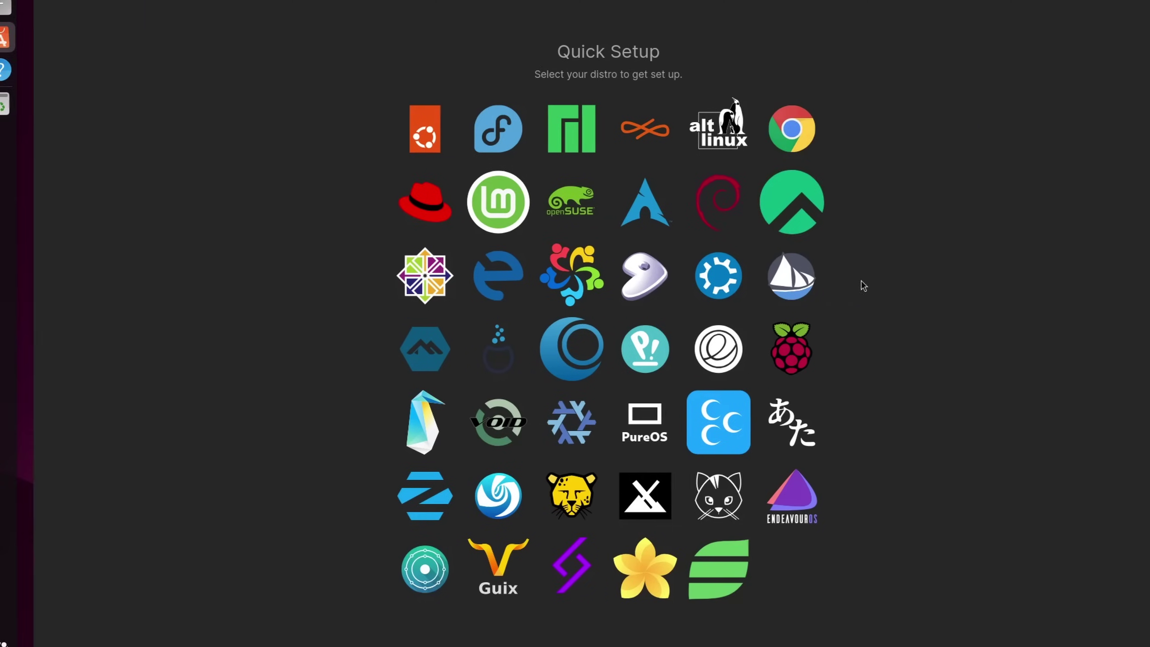
left_click(688, 207)
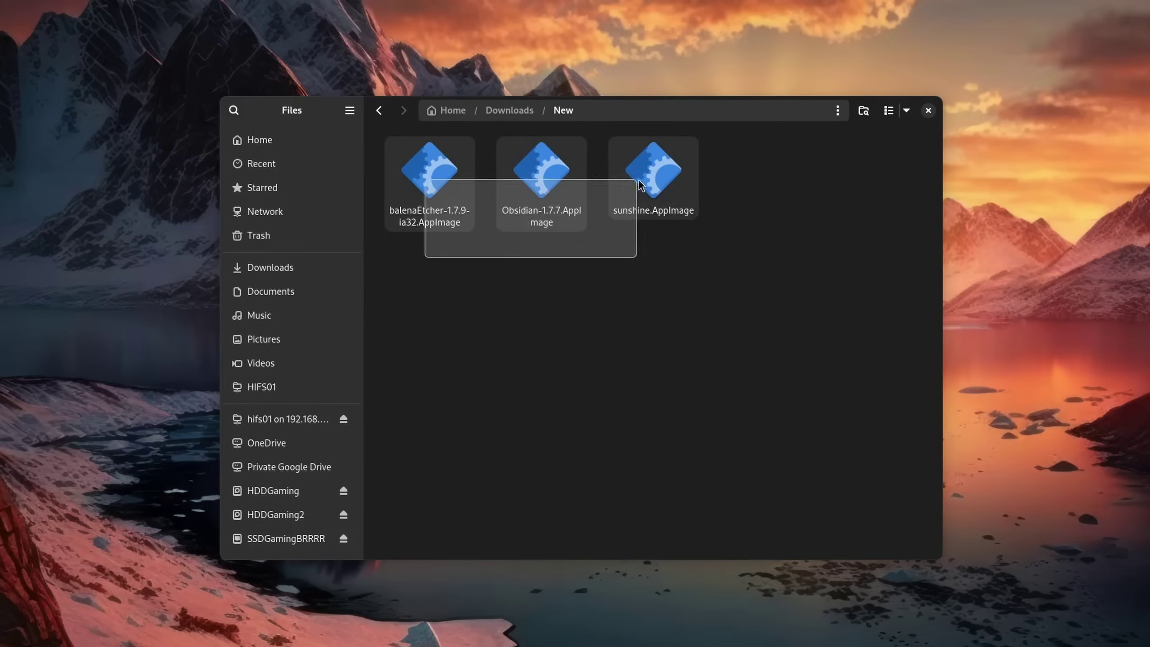
- Select the three AppImage files and highlight the note that AppImages have no dependencies
left_click_drag(639, 180, 689, 159)
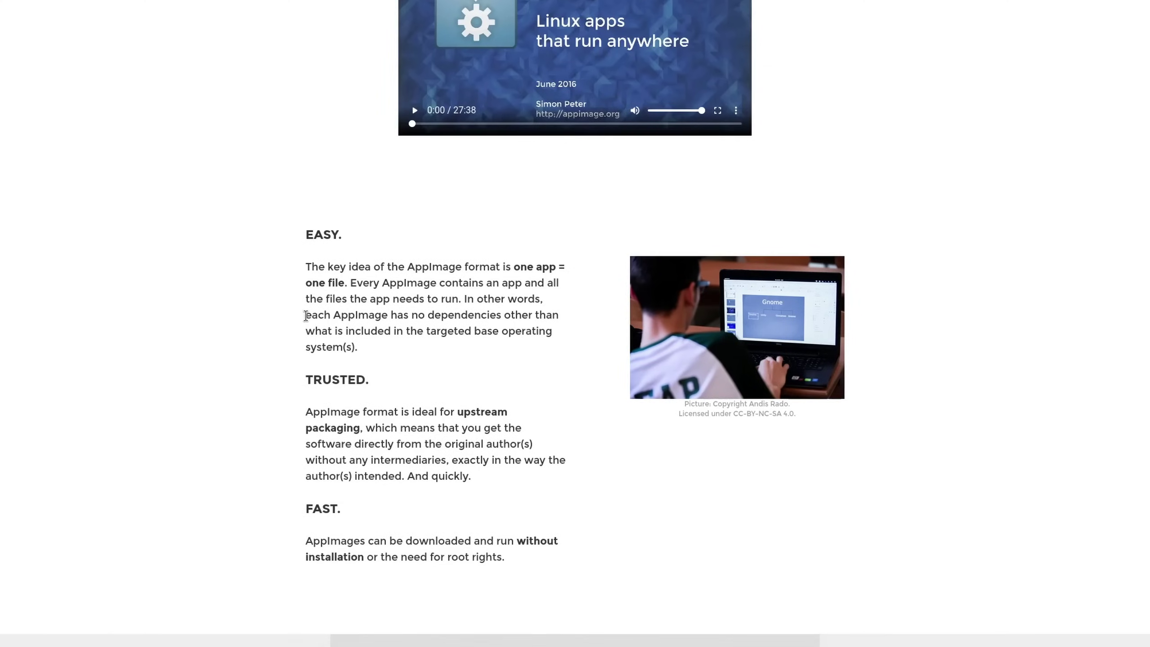
left_click_drag(303, 315, 556, 315)
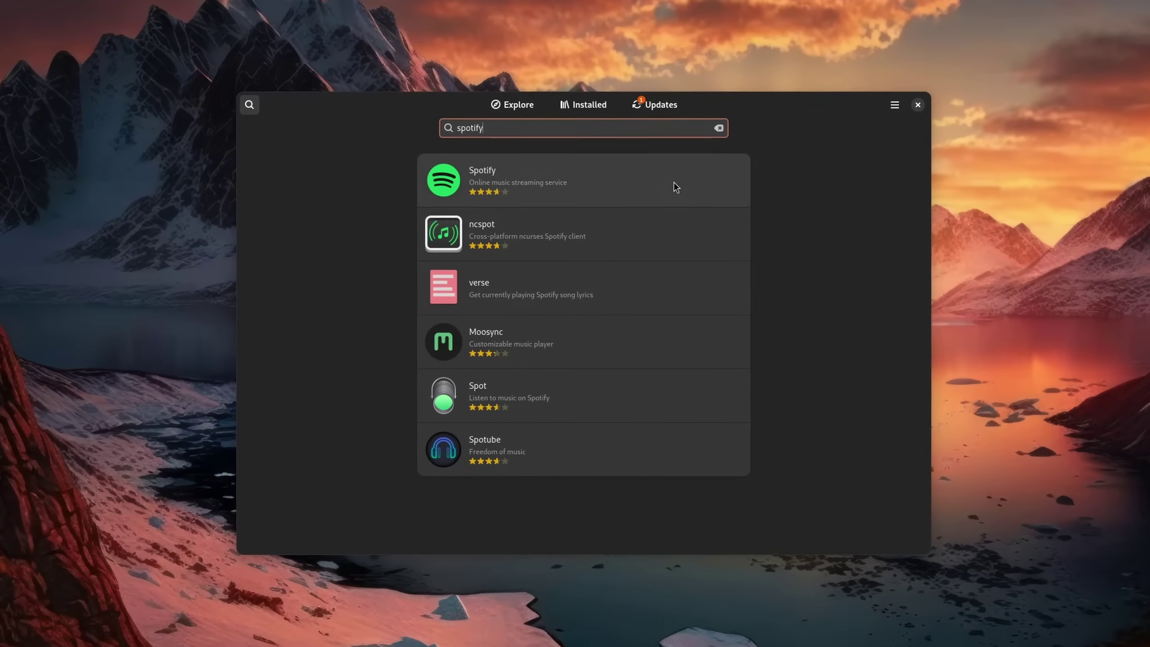
- Open Spotify's details page, then open the downloaded .deb with Software Install
left_click(673, 185)
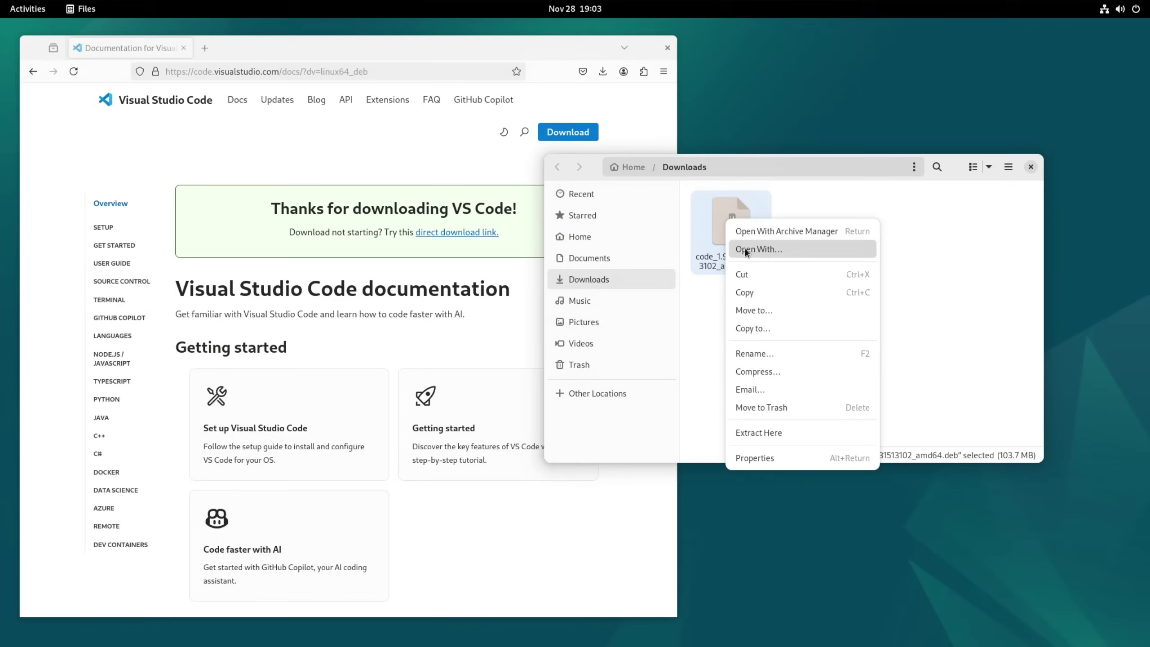
left_click(745, 249)
left_click(750, 290)
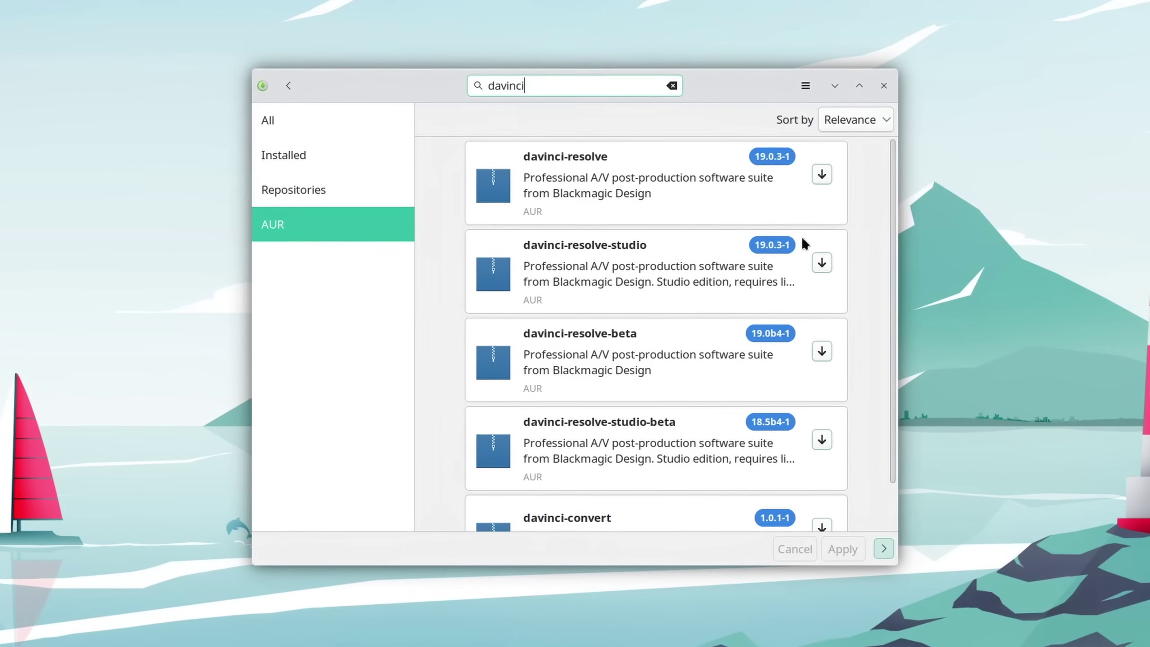
- Queue davinci-resolve, enable AUR support, highlight the Ubuntu install command and open kernel-hdr-41's repository page
left_click(823, 174)
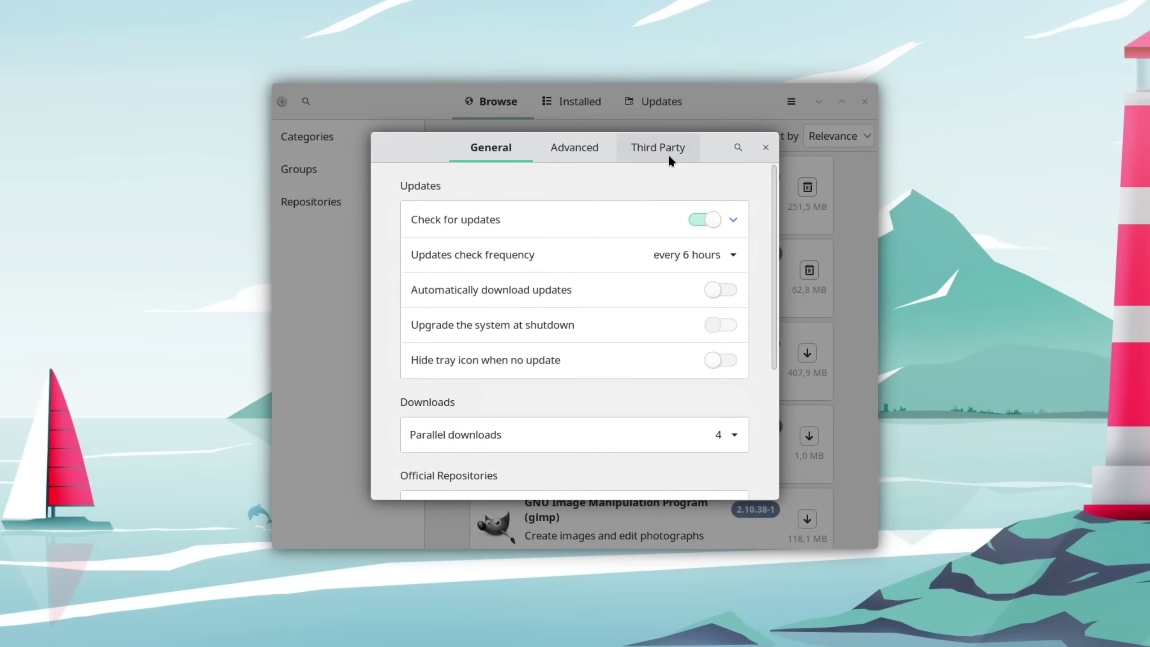
left_click(639, 198)
left_click(689, 262)
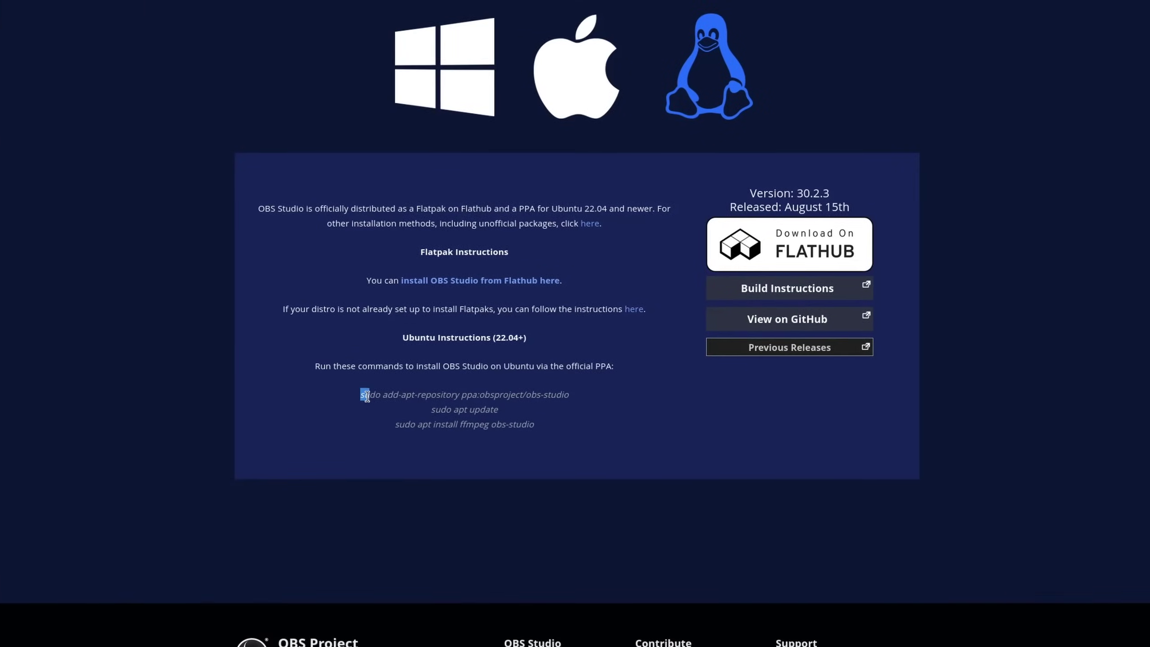
left_click_drag(361, 393, 578, 398)
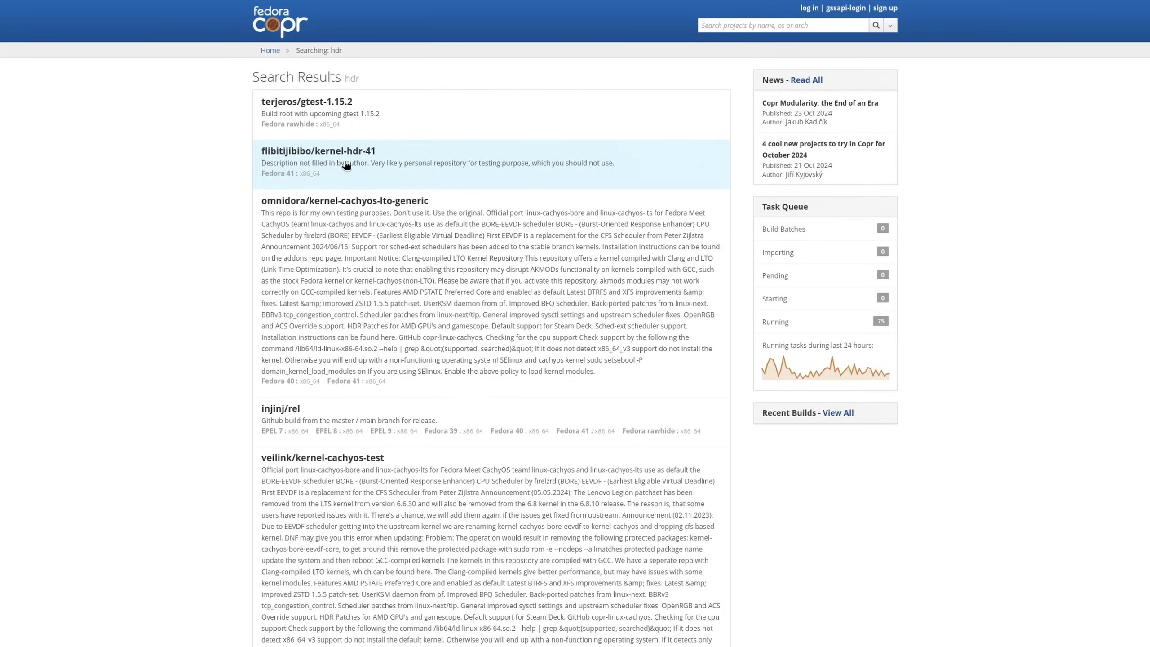
left_click(347, 165)
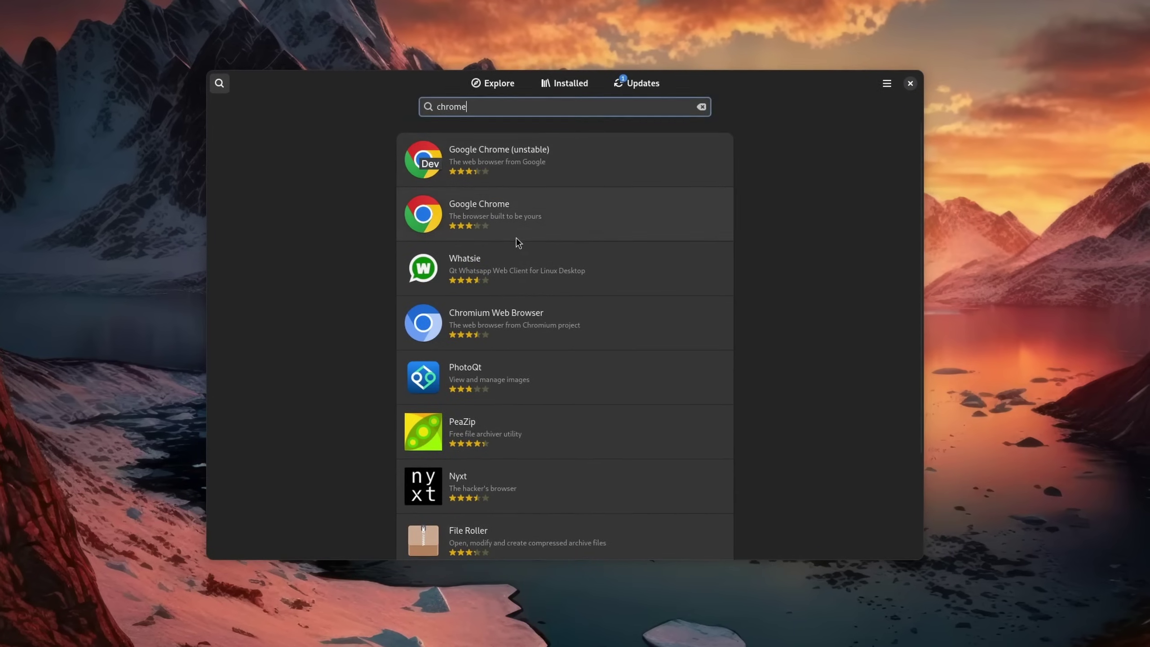
- Open the Google Chrome entry's details page from the 'chrome' results
left_click(517, 238)
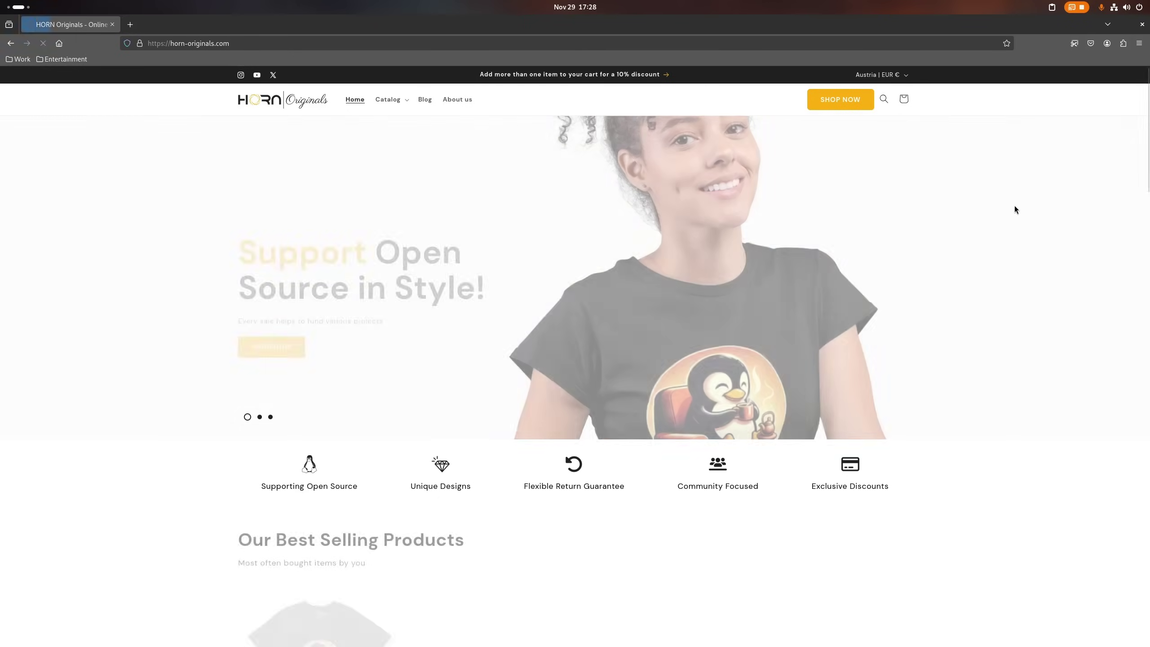
- Scroll the HORN Originals shop down to Best Selling Products with €18,95 T-shirts
scroll(1015, 205, "down", 6)
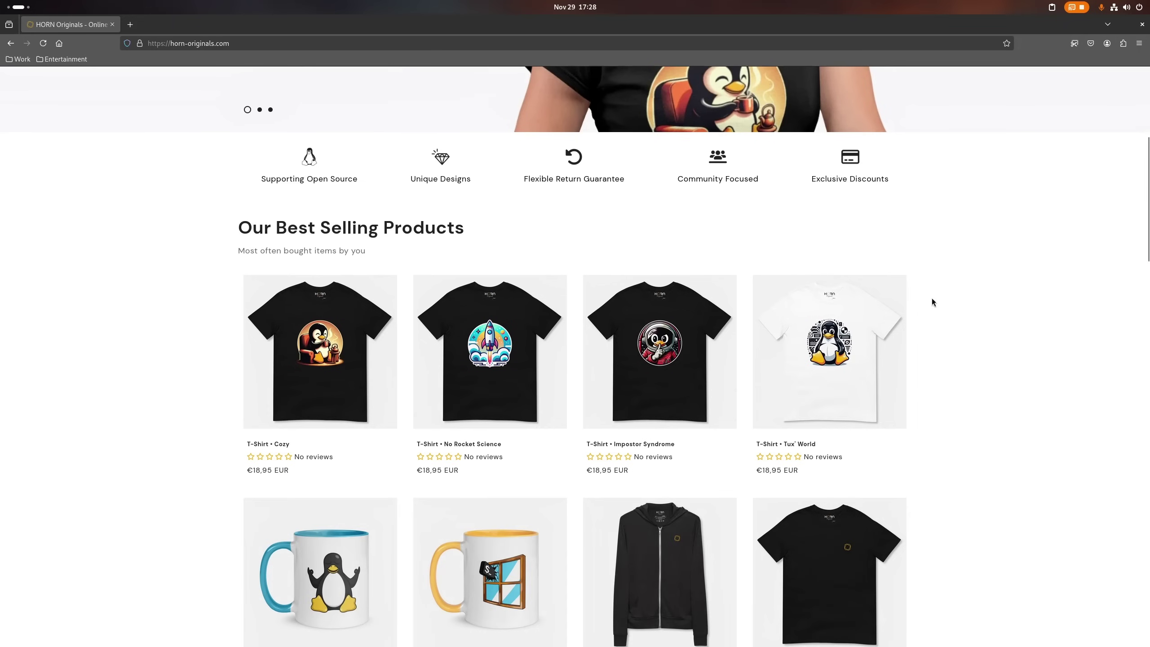